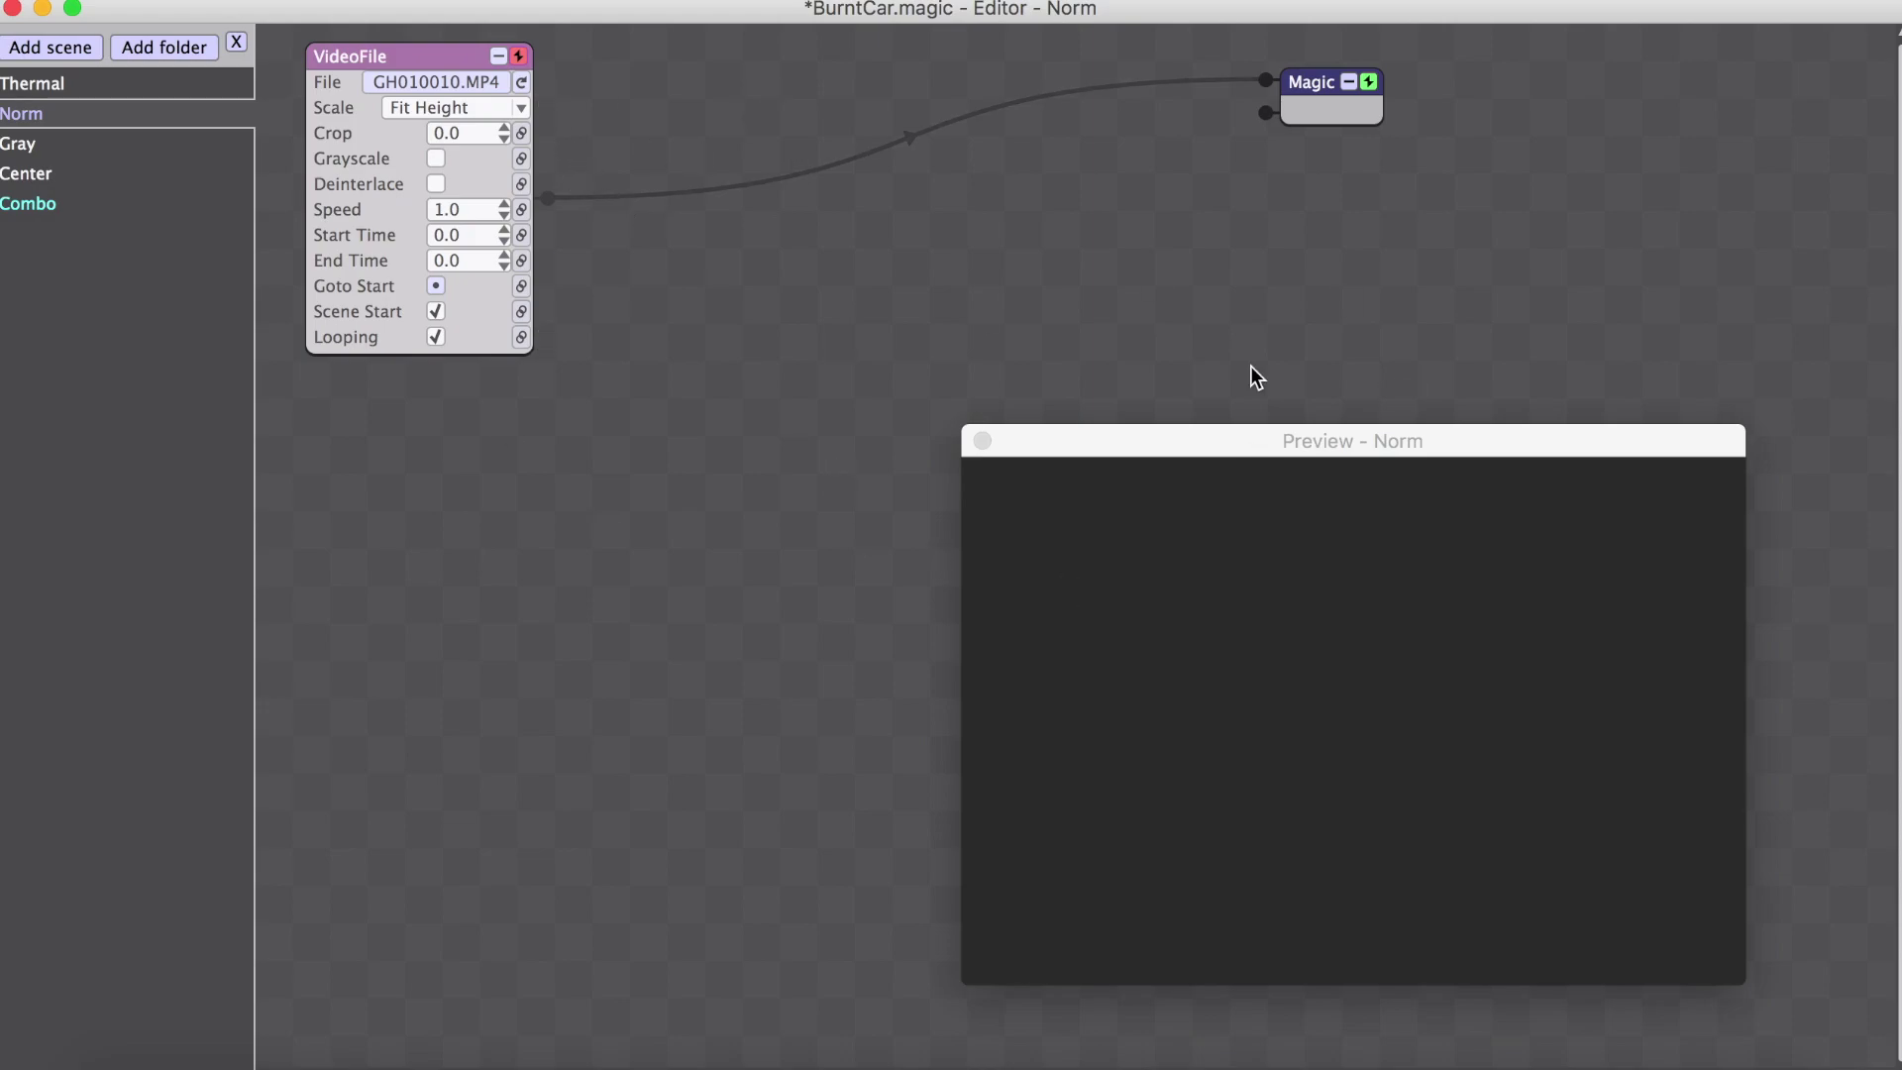
# Start the Norm scene's burnt-car video playing, then switch to the Thermal scene.
pyautogui.click(519, 57)
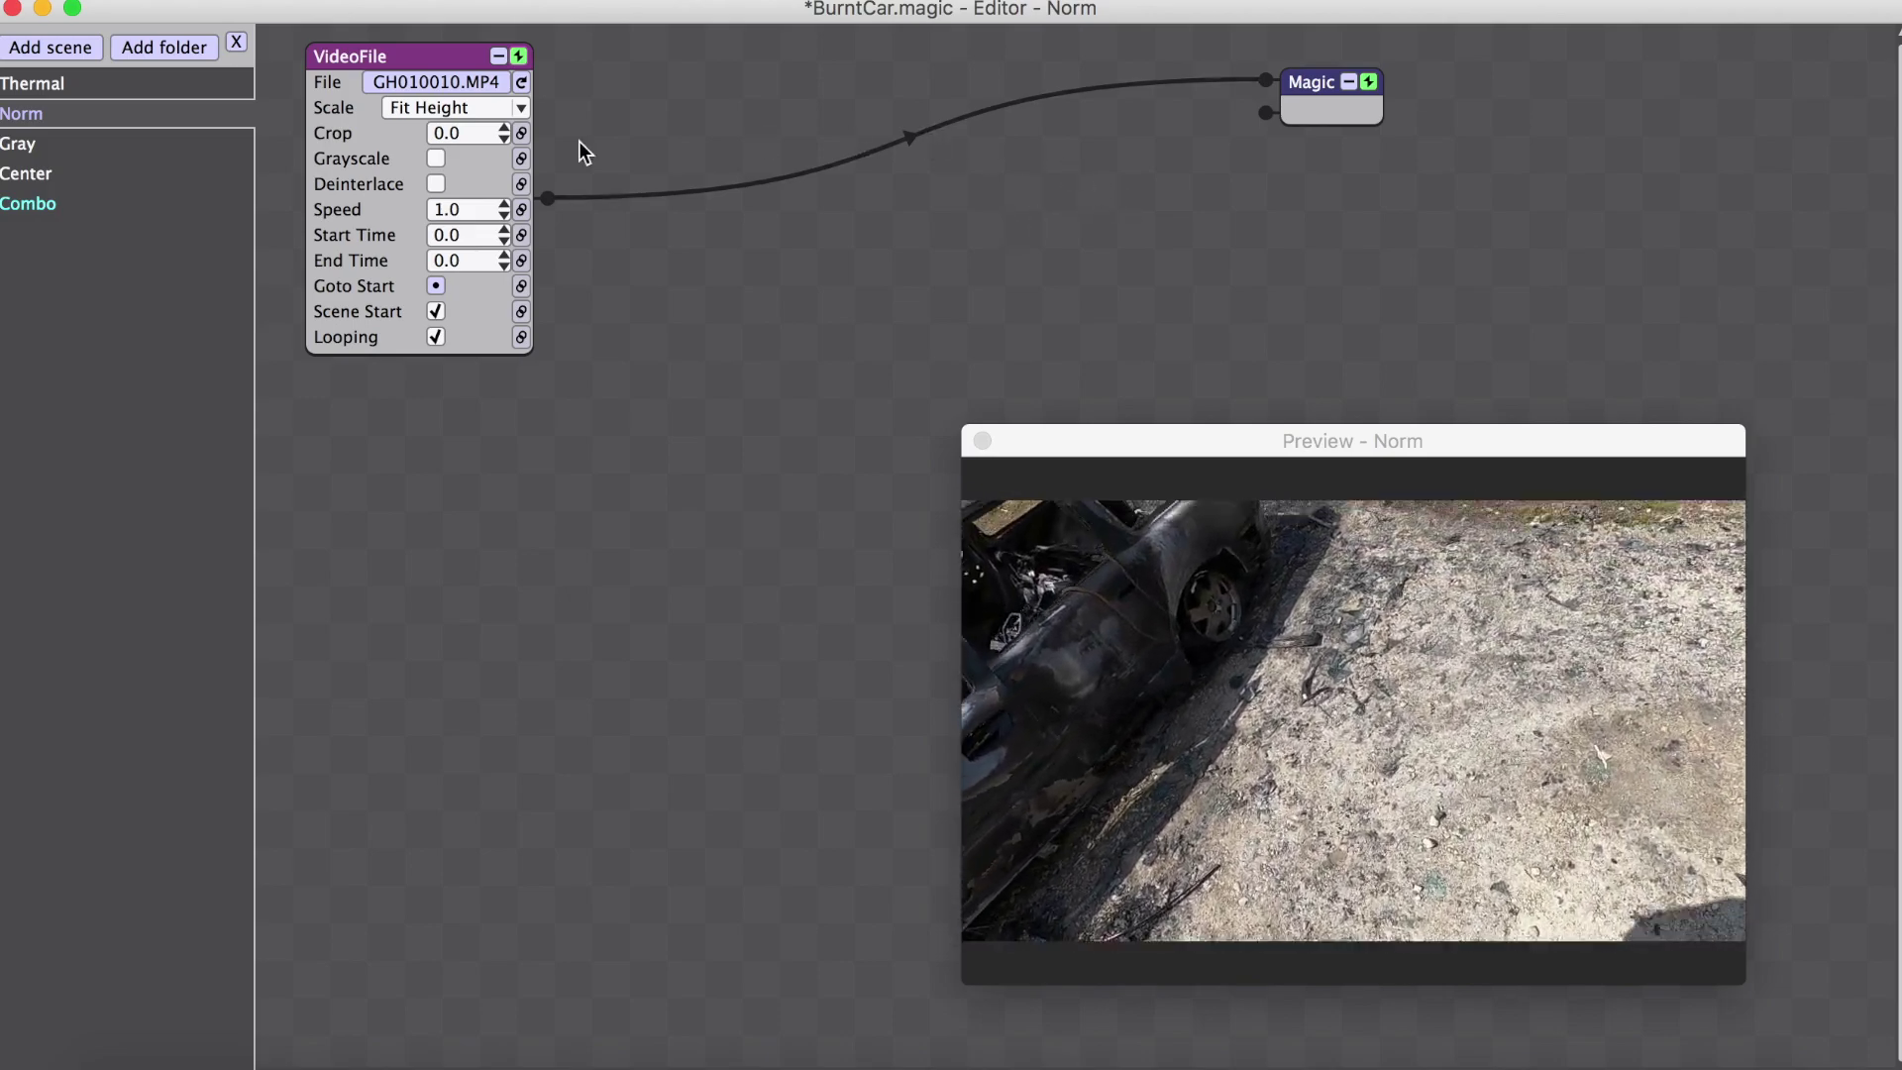
pyautogui.moveTo(214, 170)
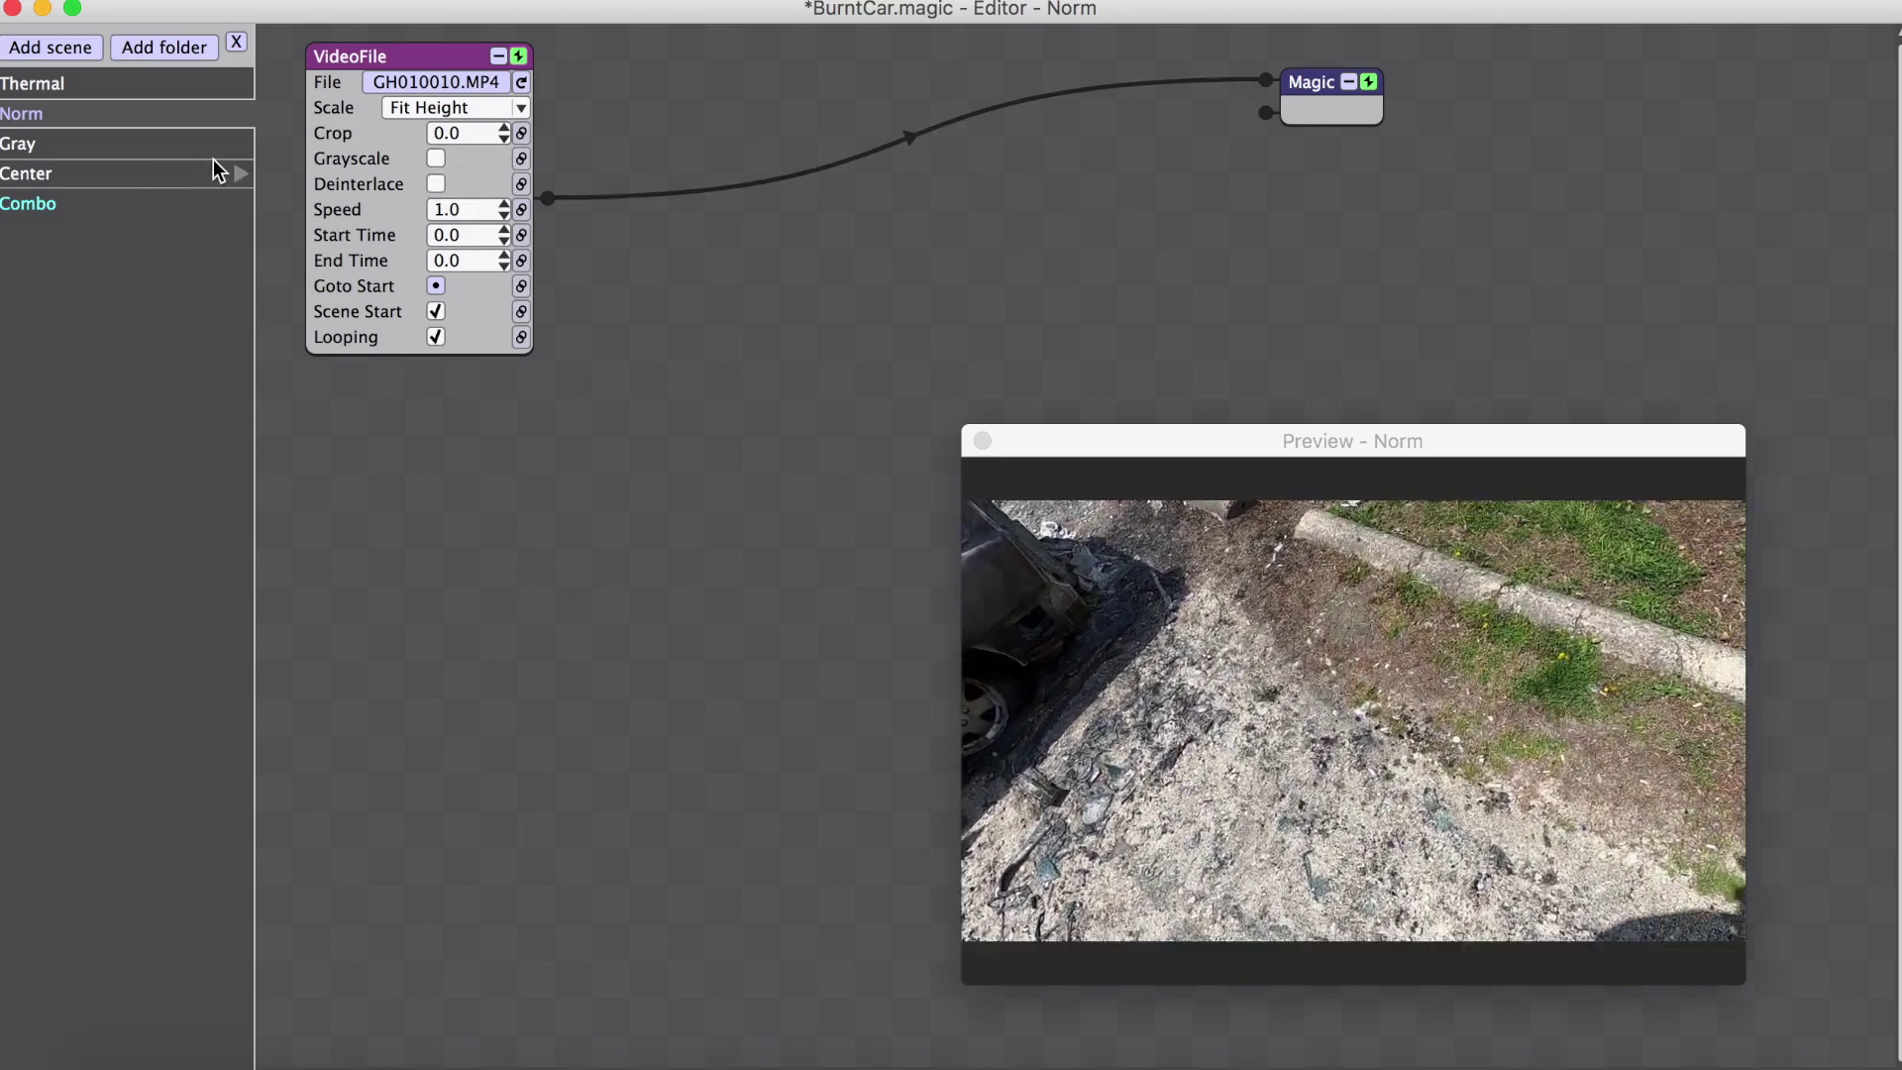
pyautogui.click(181, 88)
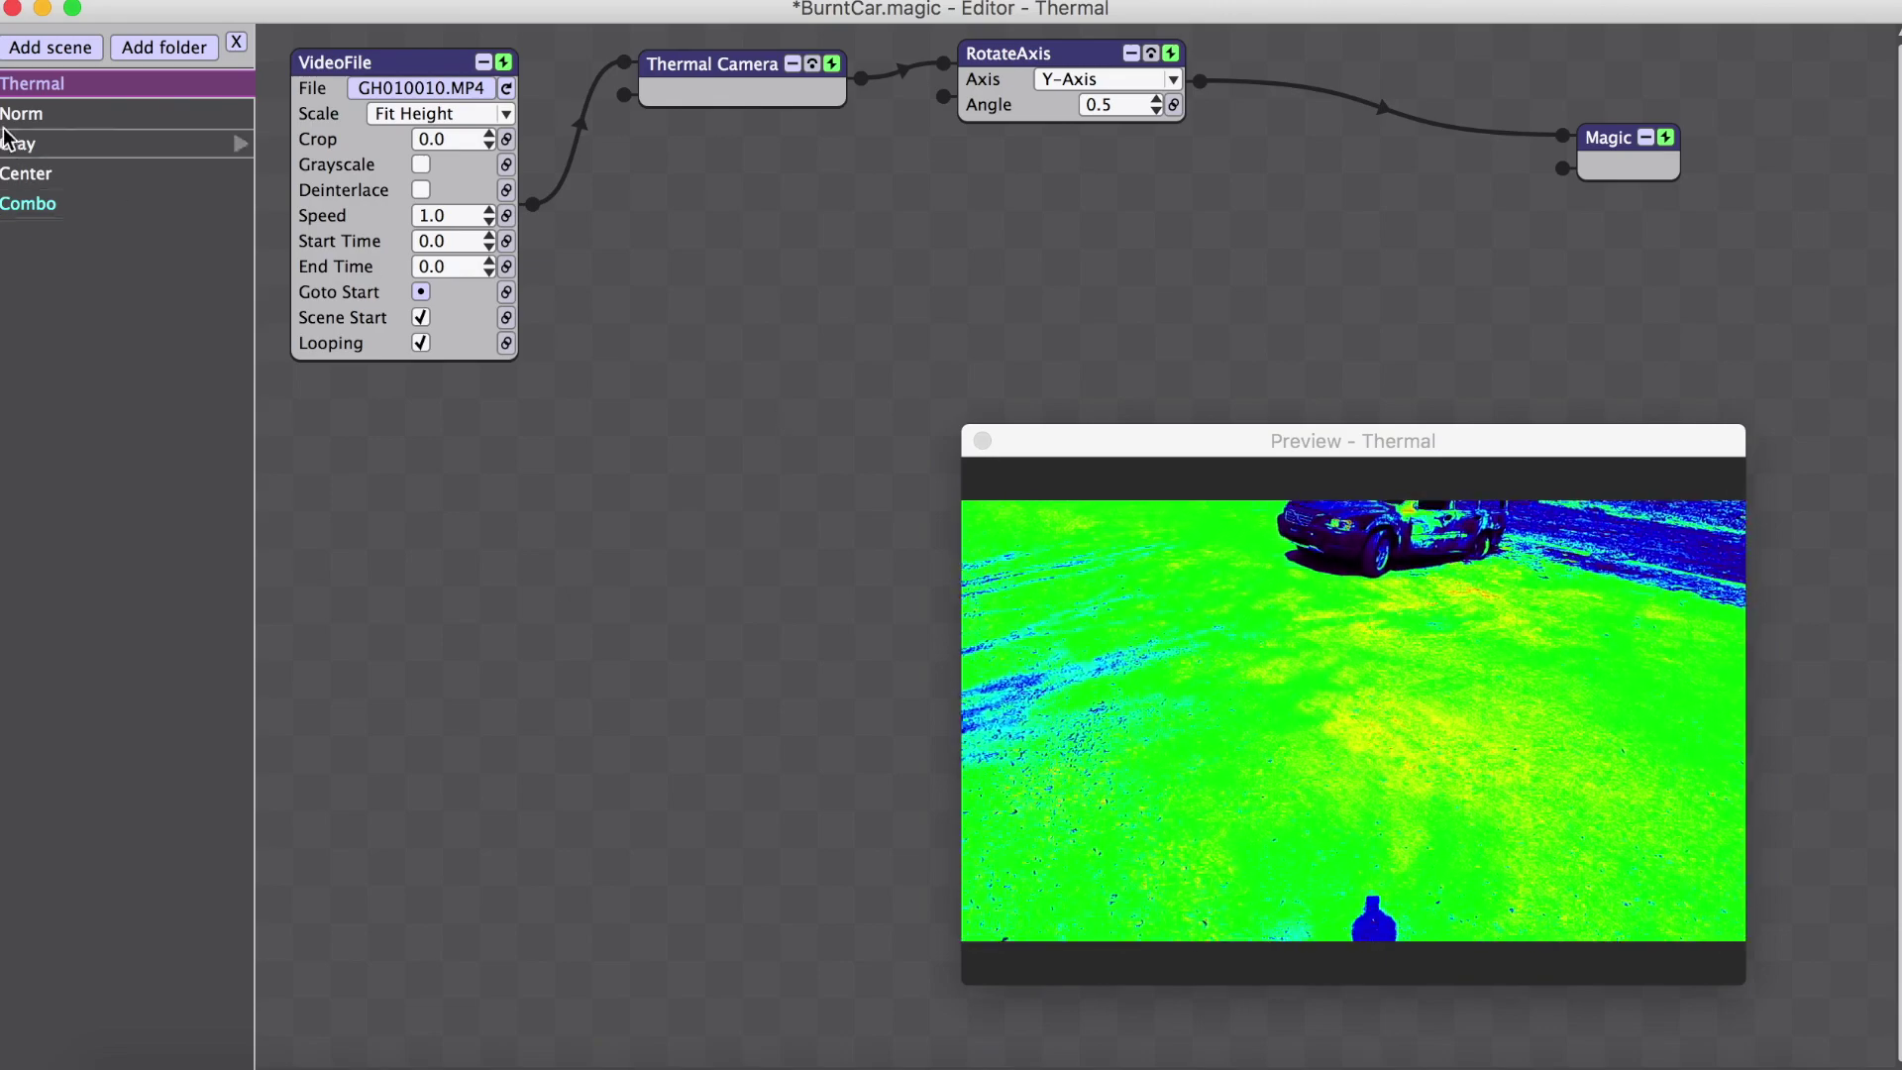
# Open the Norm scene and move its Magic output module down and right.
pyautogui.click(177, 112)
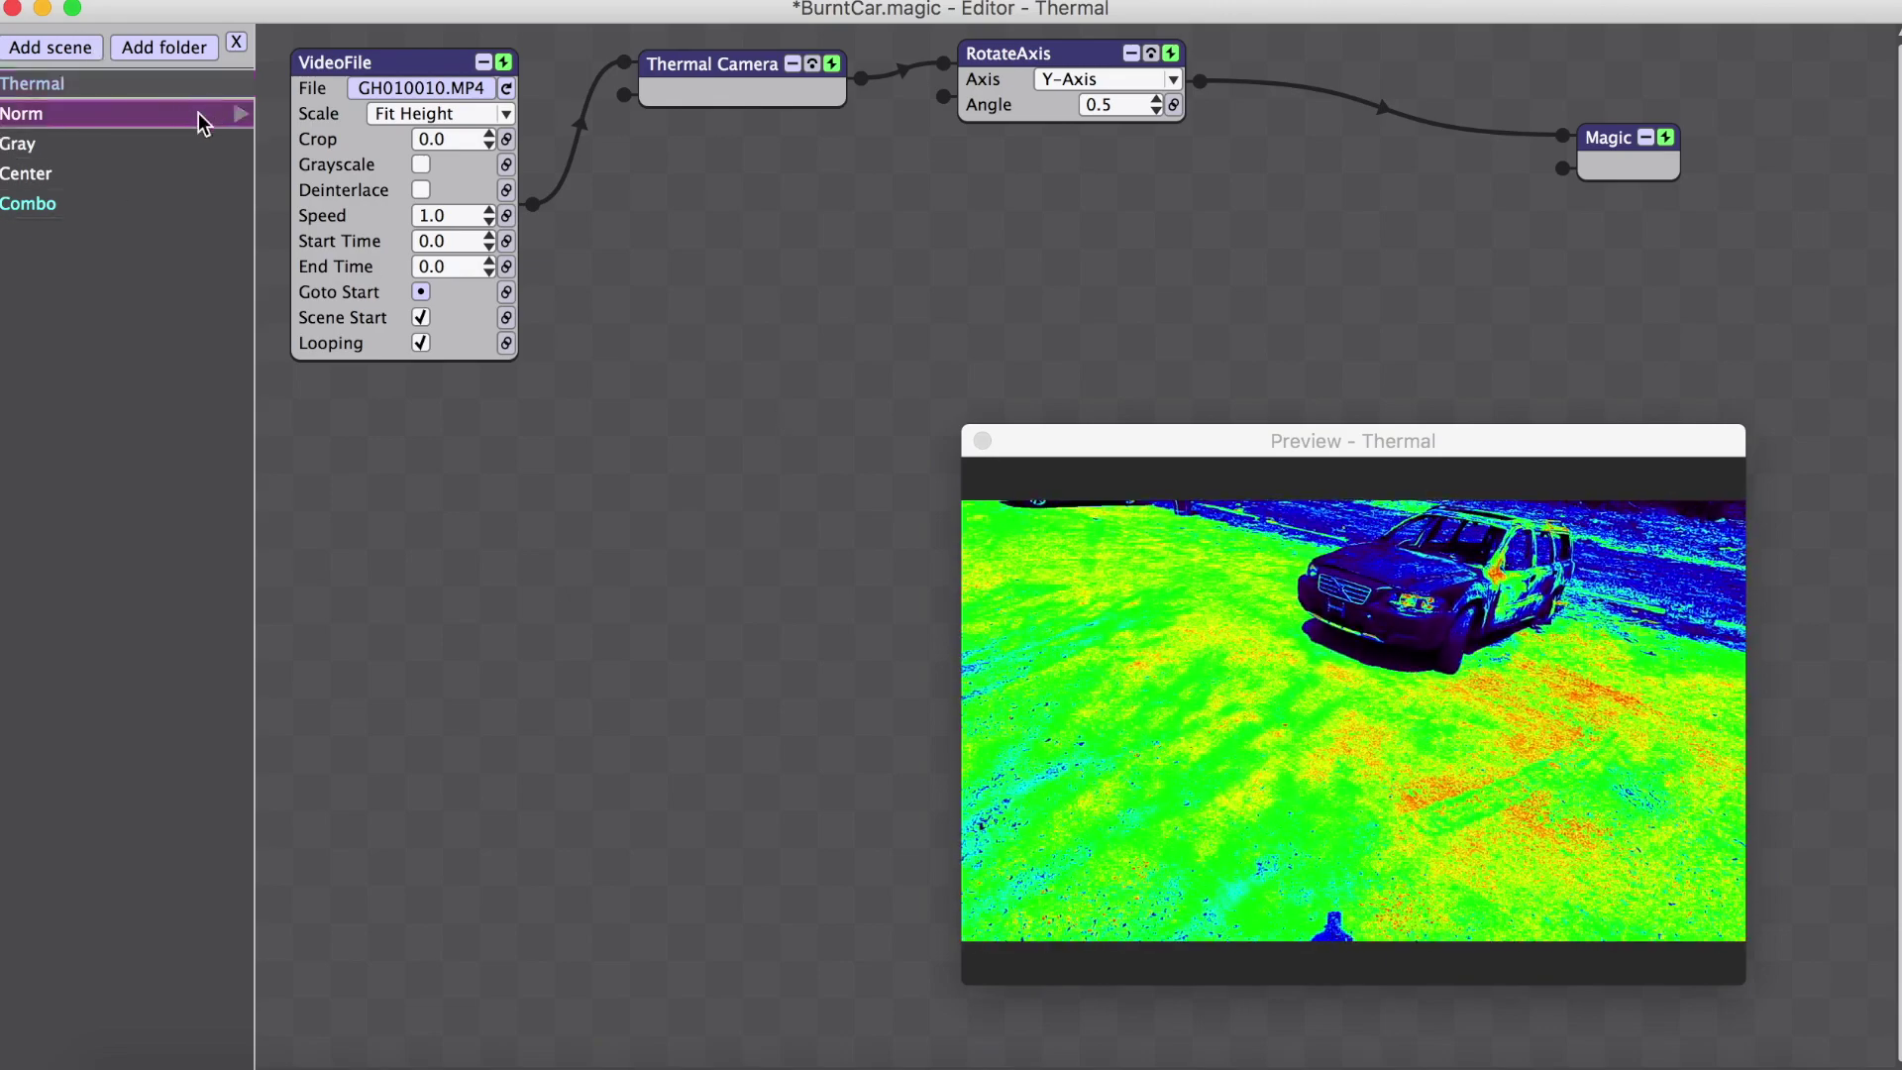
pyautogui.click(199, 113)
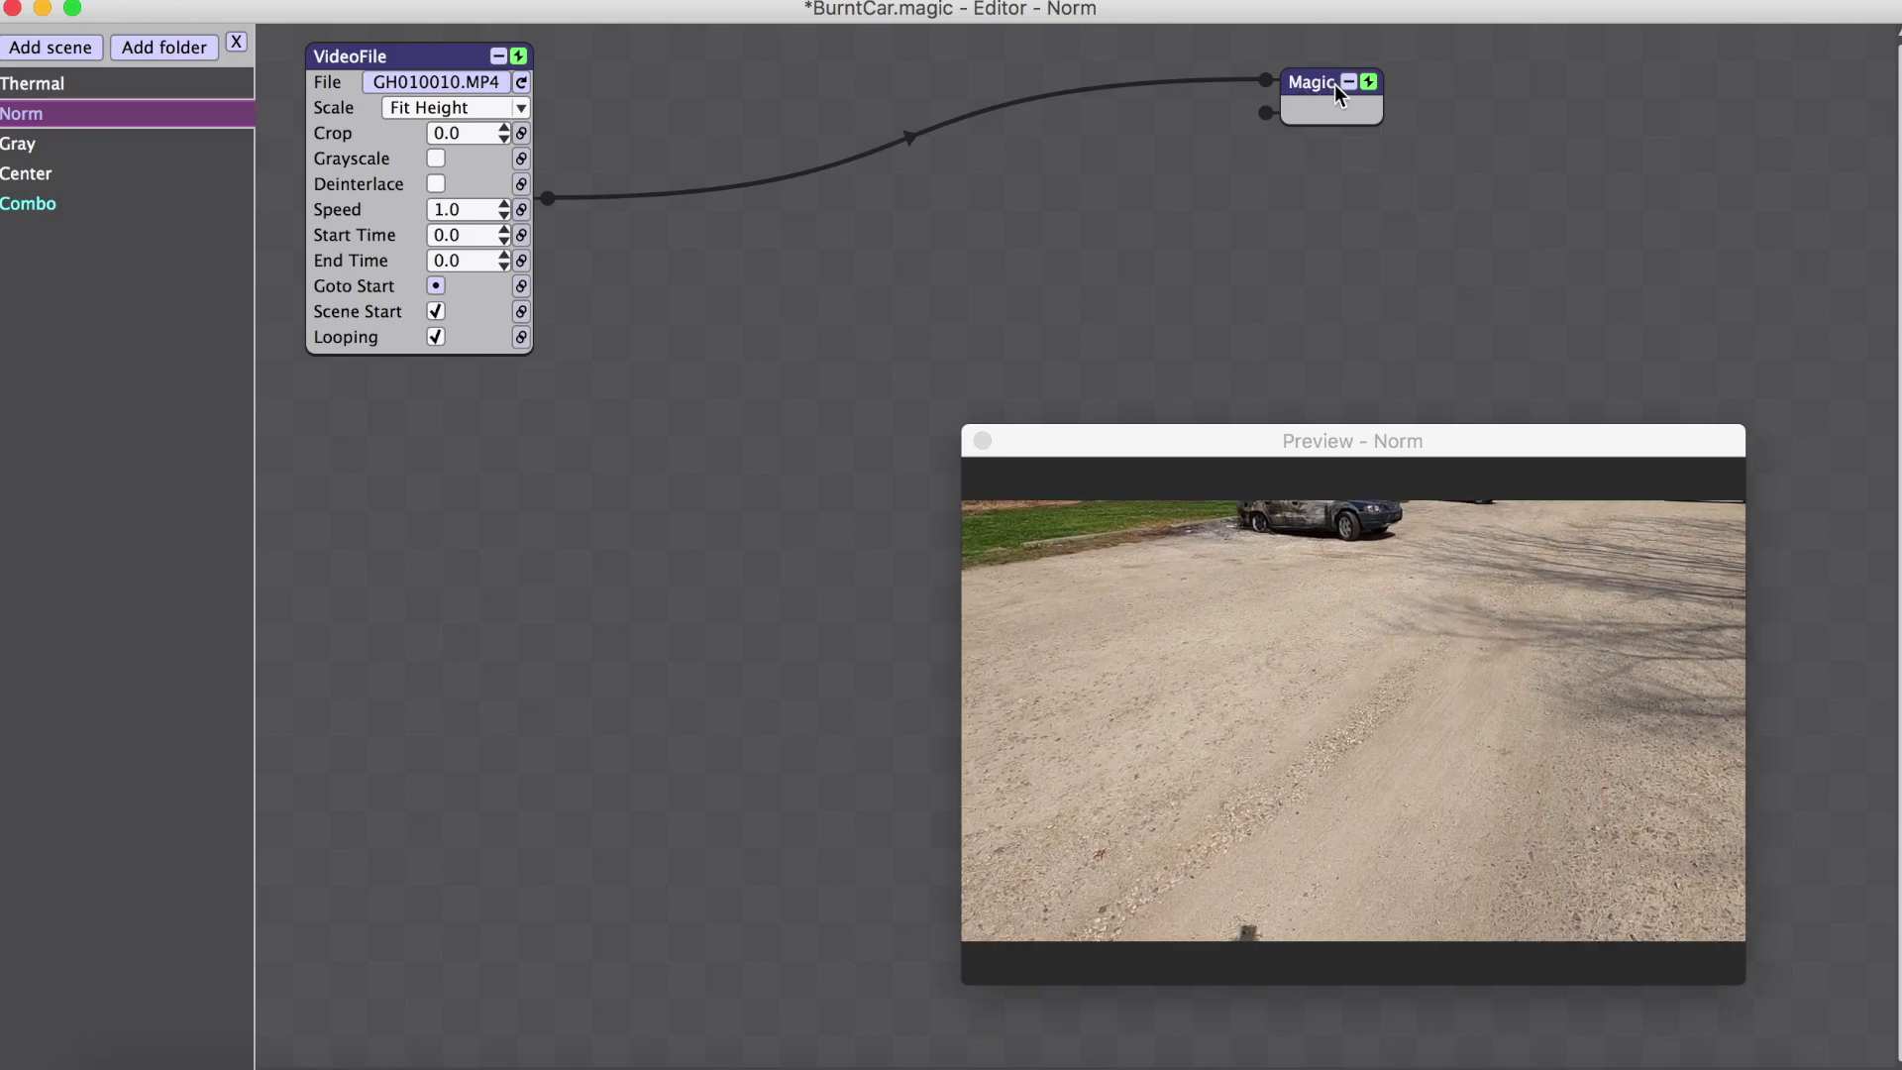
pyautogui.moveTo(1308, 81); pyautogui.dragTo(1370, 138)
# Inspect the Thermal scene's Thermal Camera and RotateAxis modules, then open the Center scene.
pyautogui.click(105, 95)
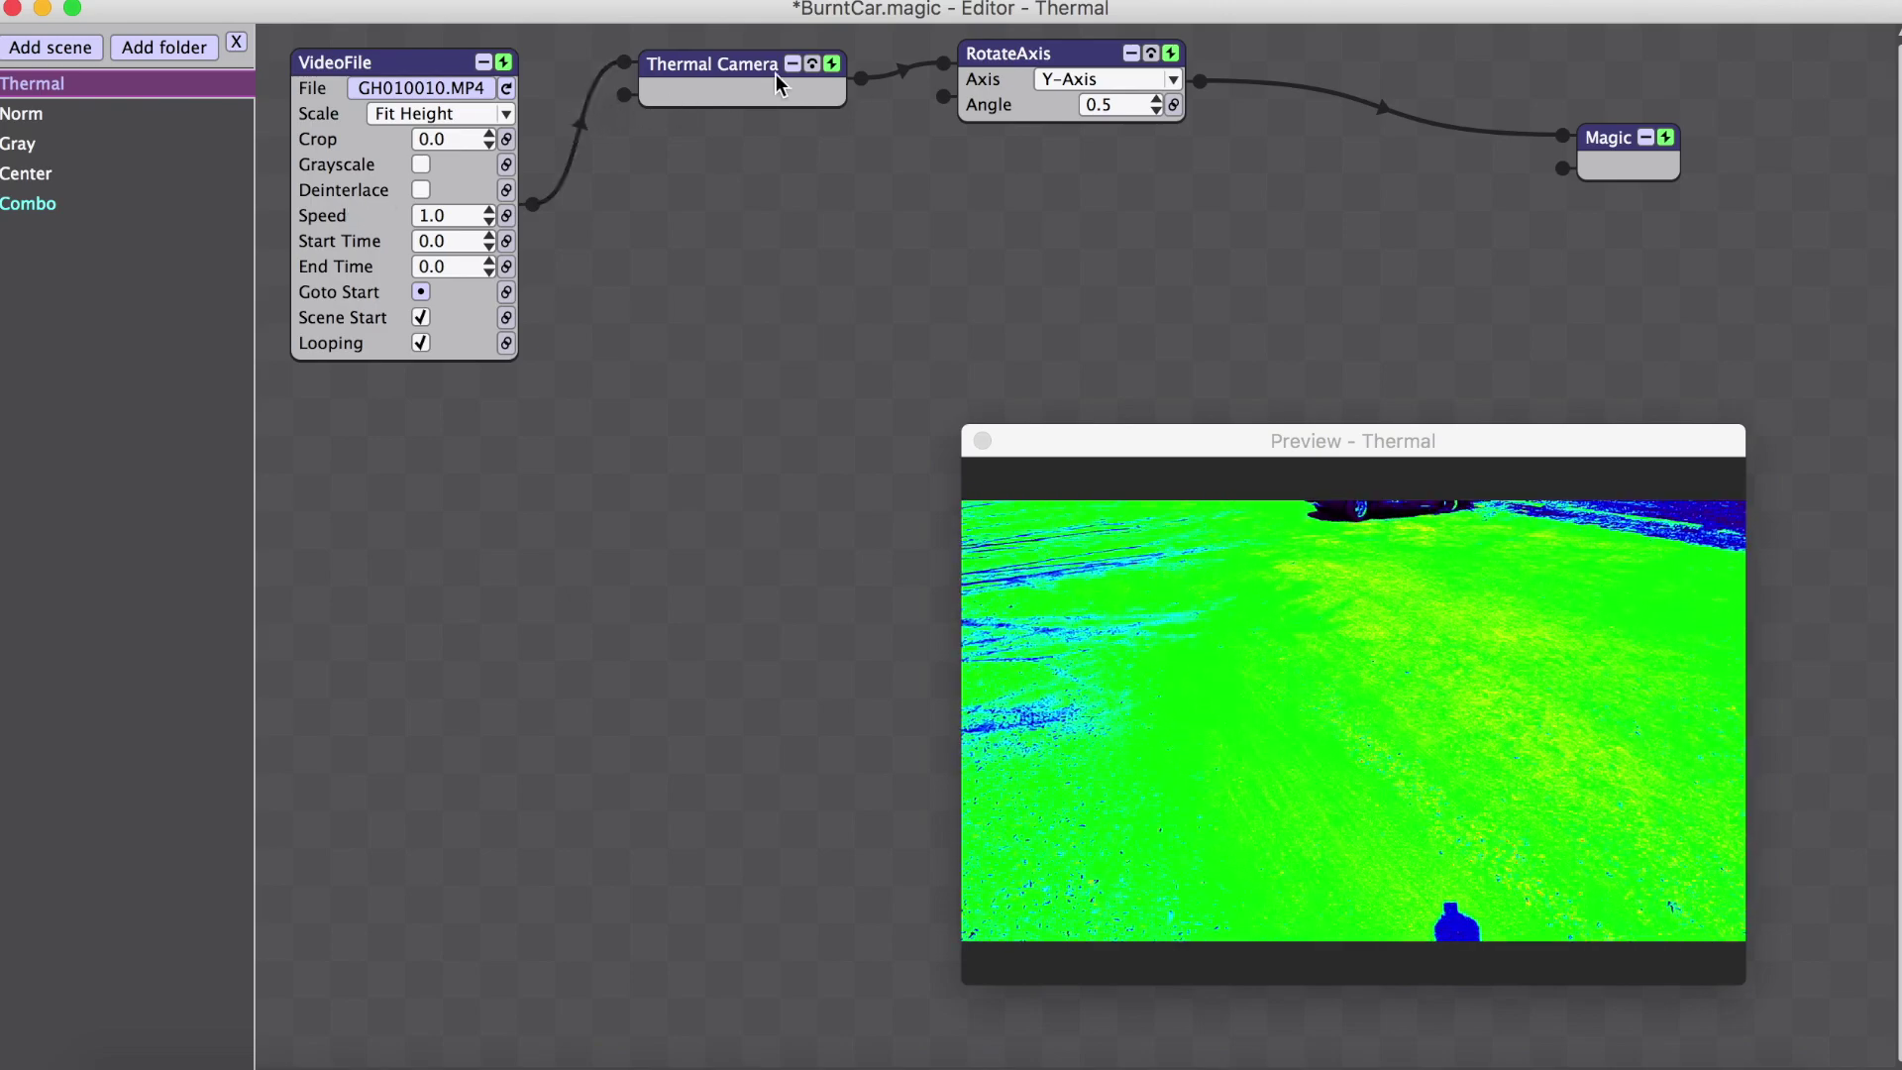
pyautogui.click(740, 62)
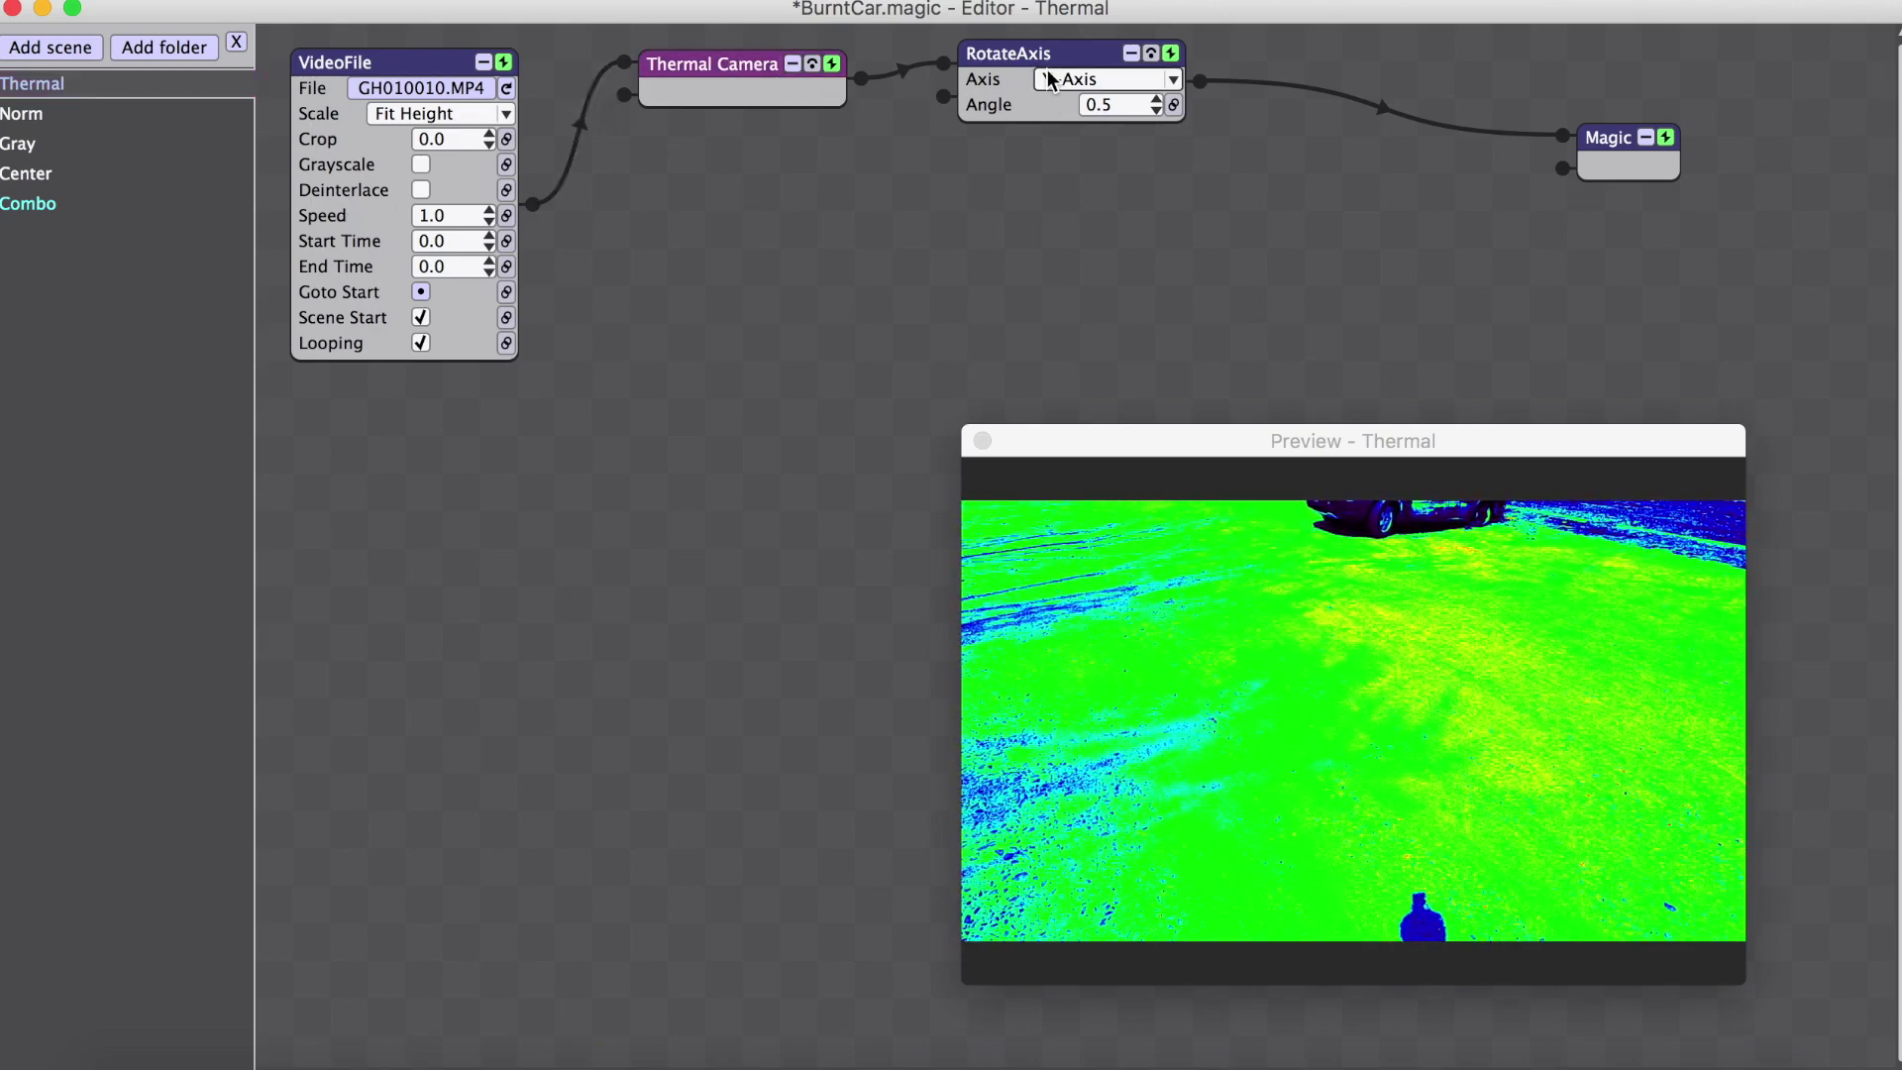
pyautogui.click(1107, 59)
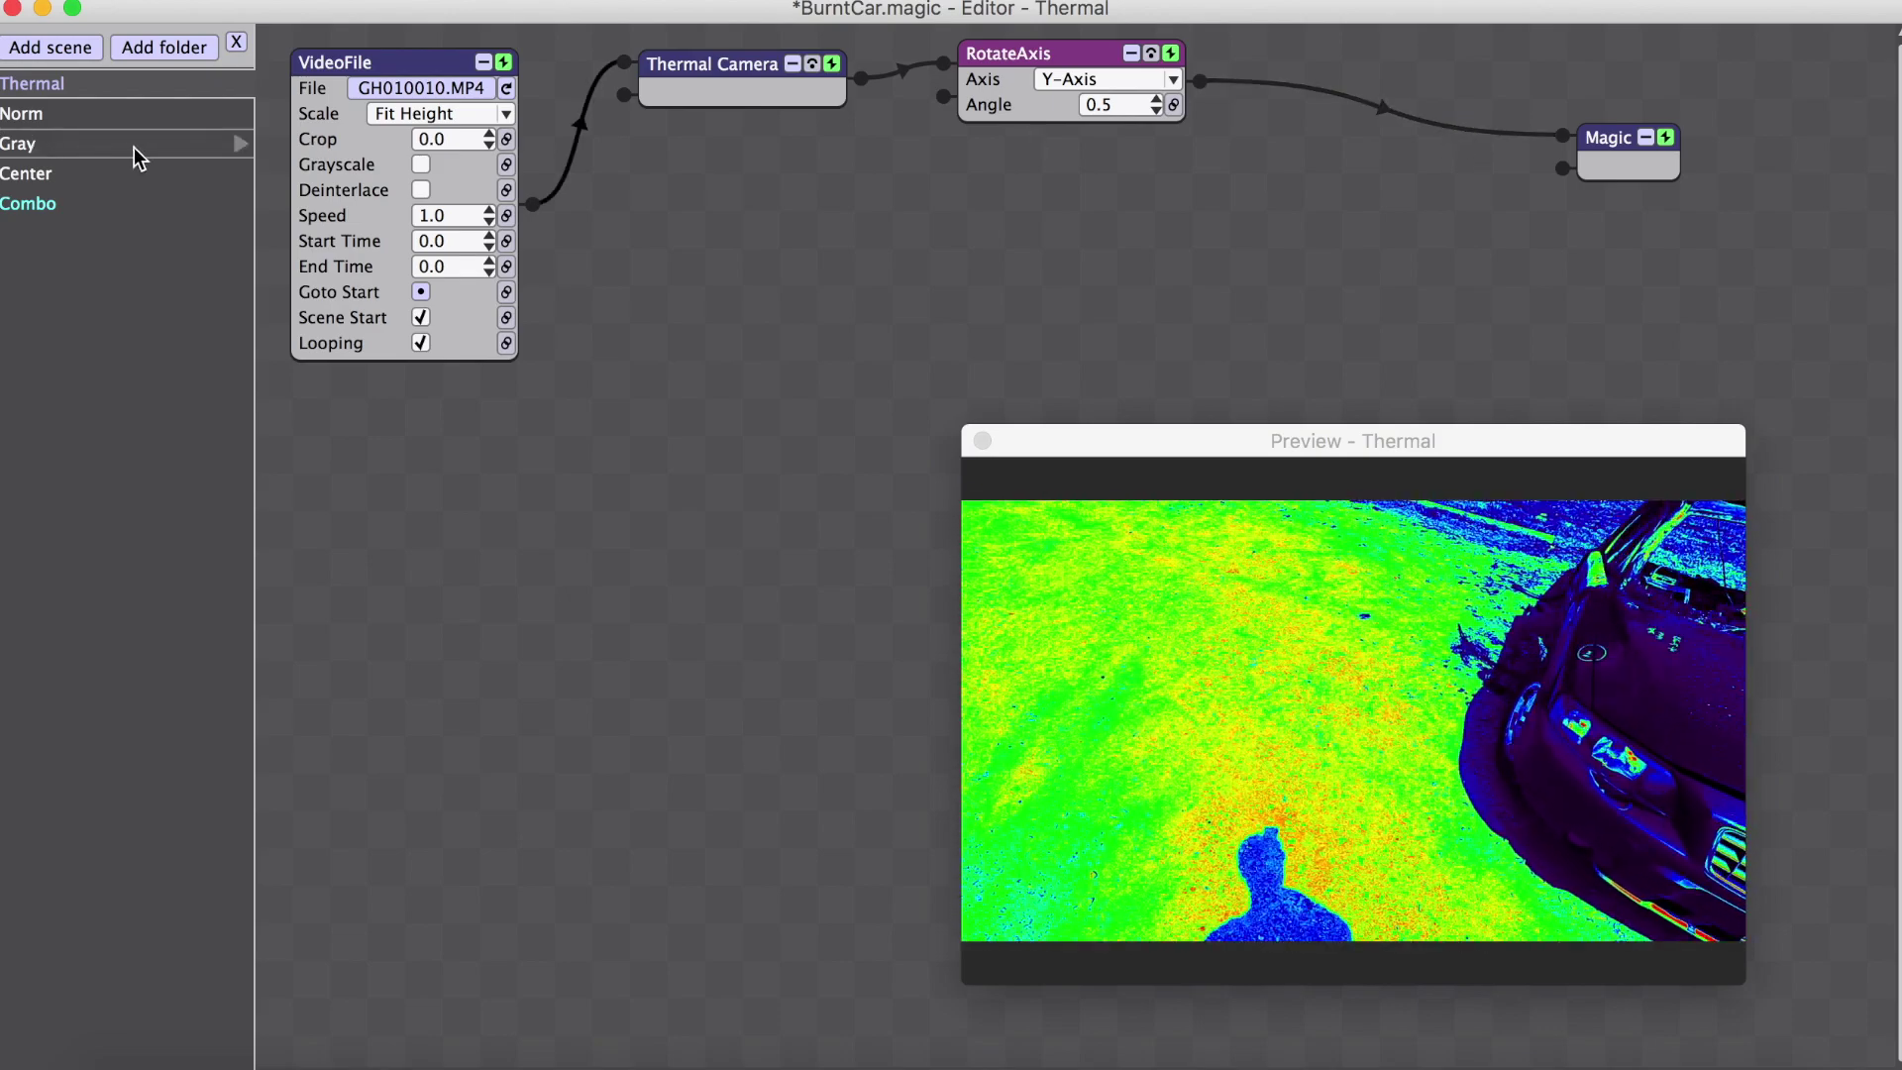
pyautogui.click(146, 171)
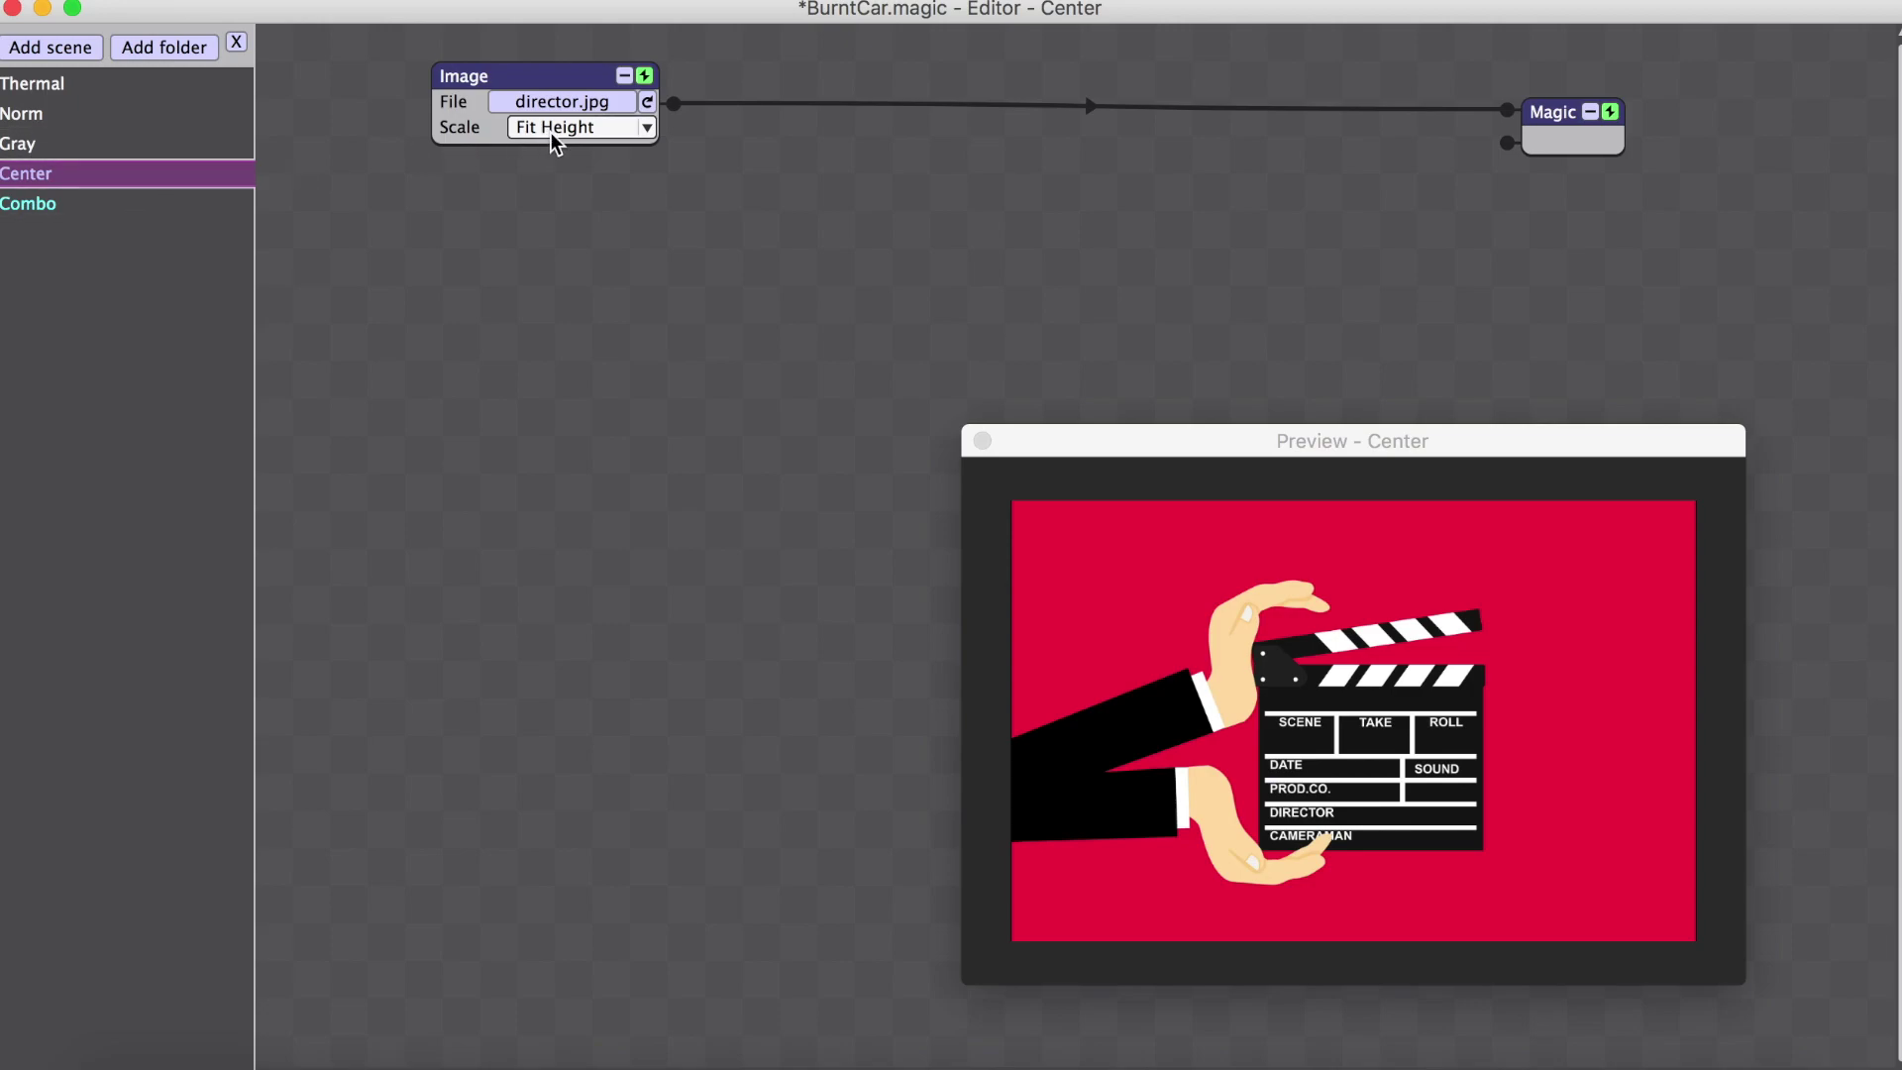
# Move the Center scene's Image module up-left, then open the Gray scene and reposition its preview.
pyautogui.moveTo(557, 75); pyautogui.dragTo(454, 52)
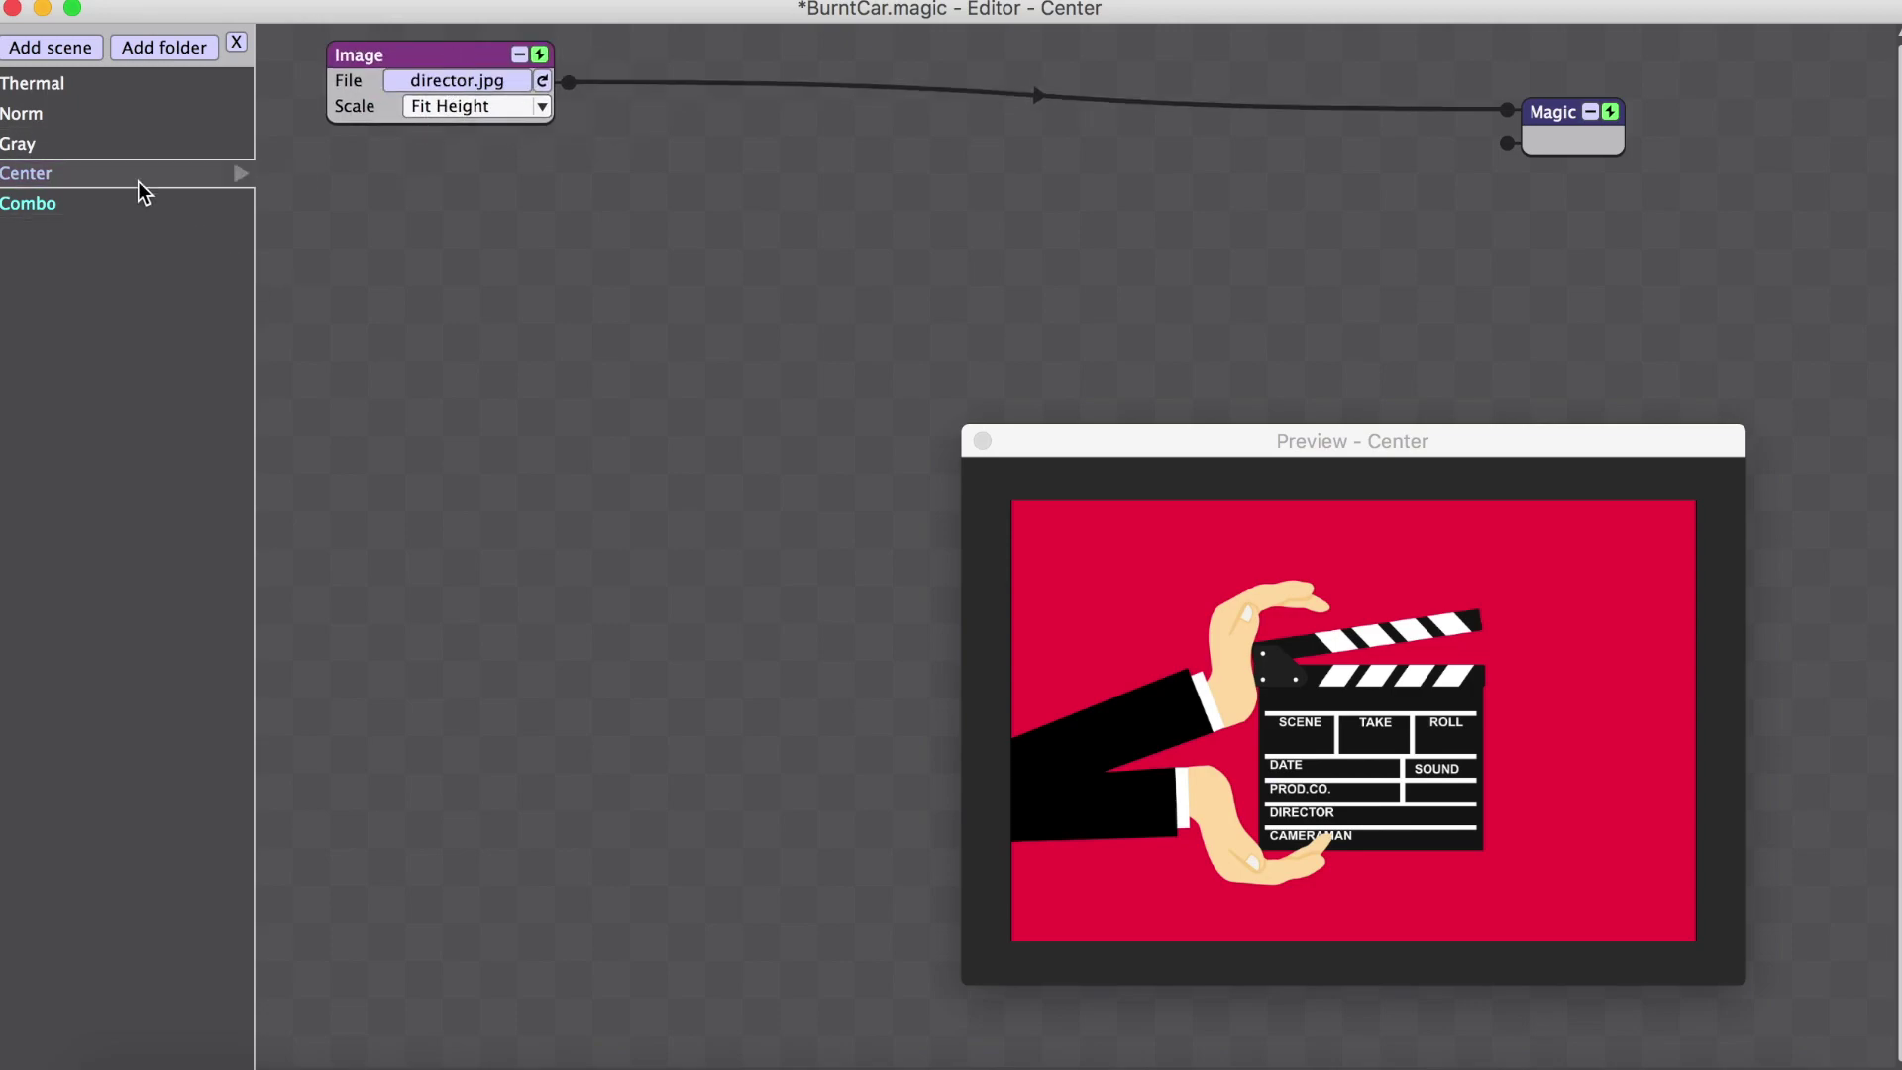
pyautogui.click(131, 143)
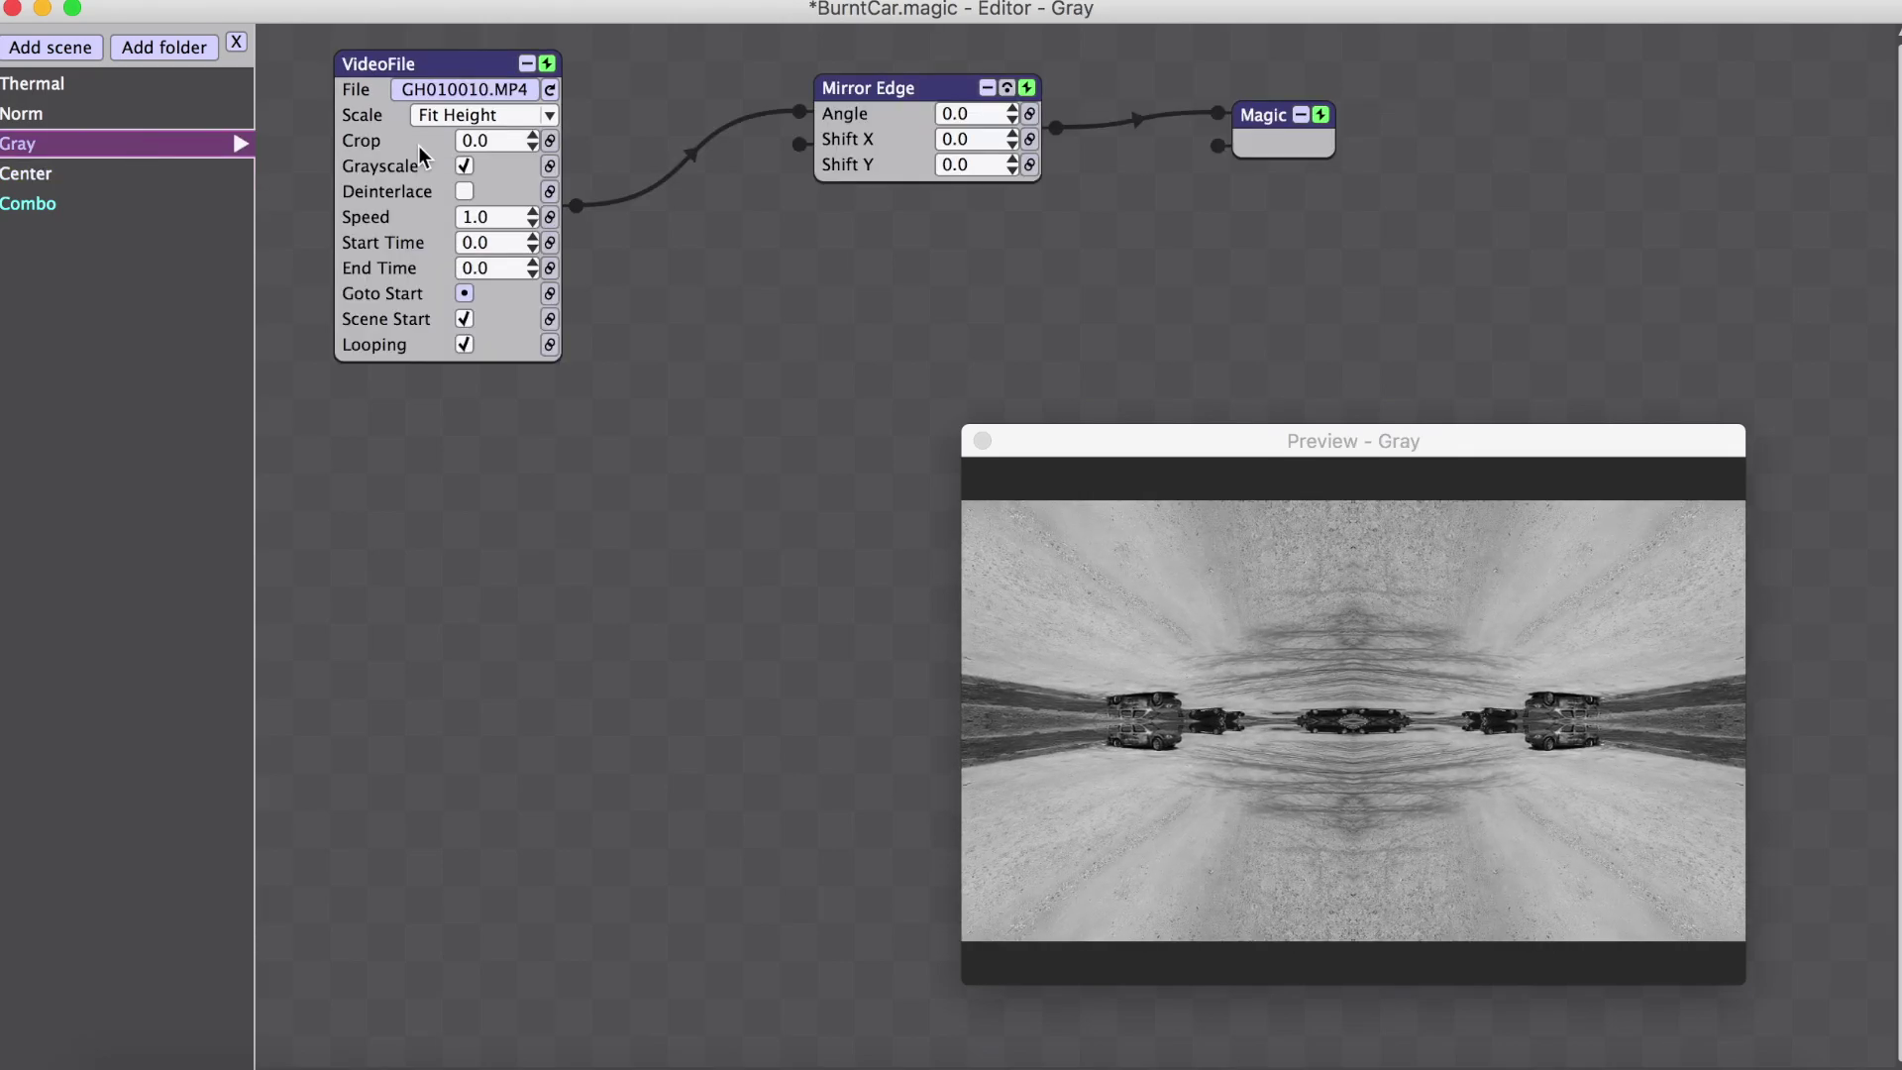
pyautogui.moveTo(1224, 454); pyautogui.dragTo(1182, 430)
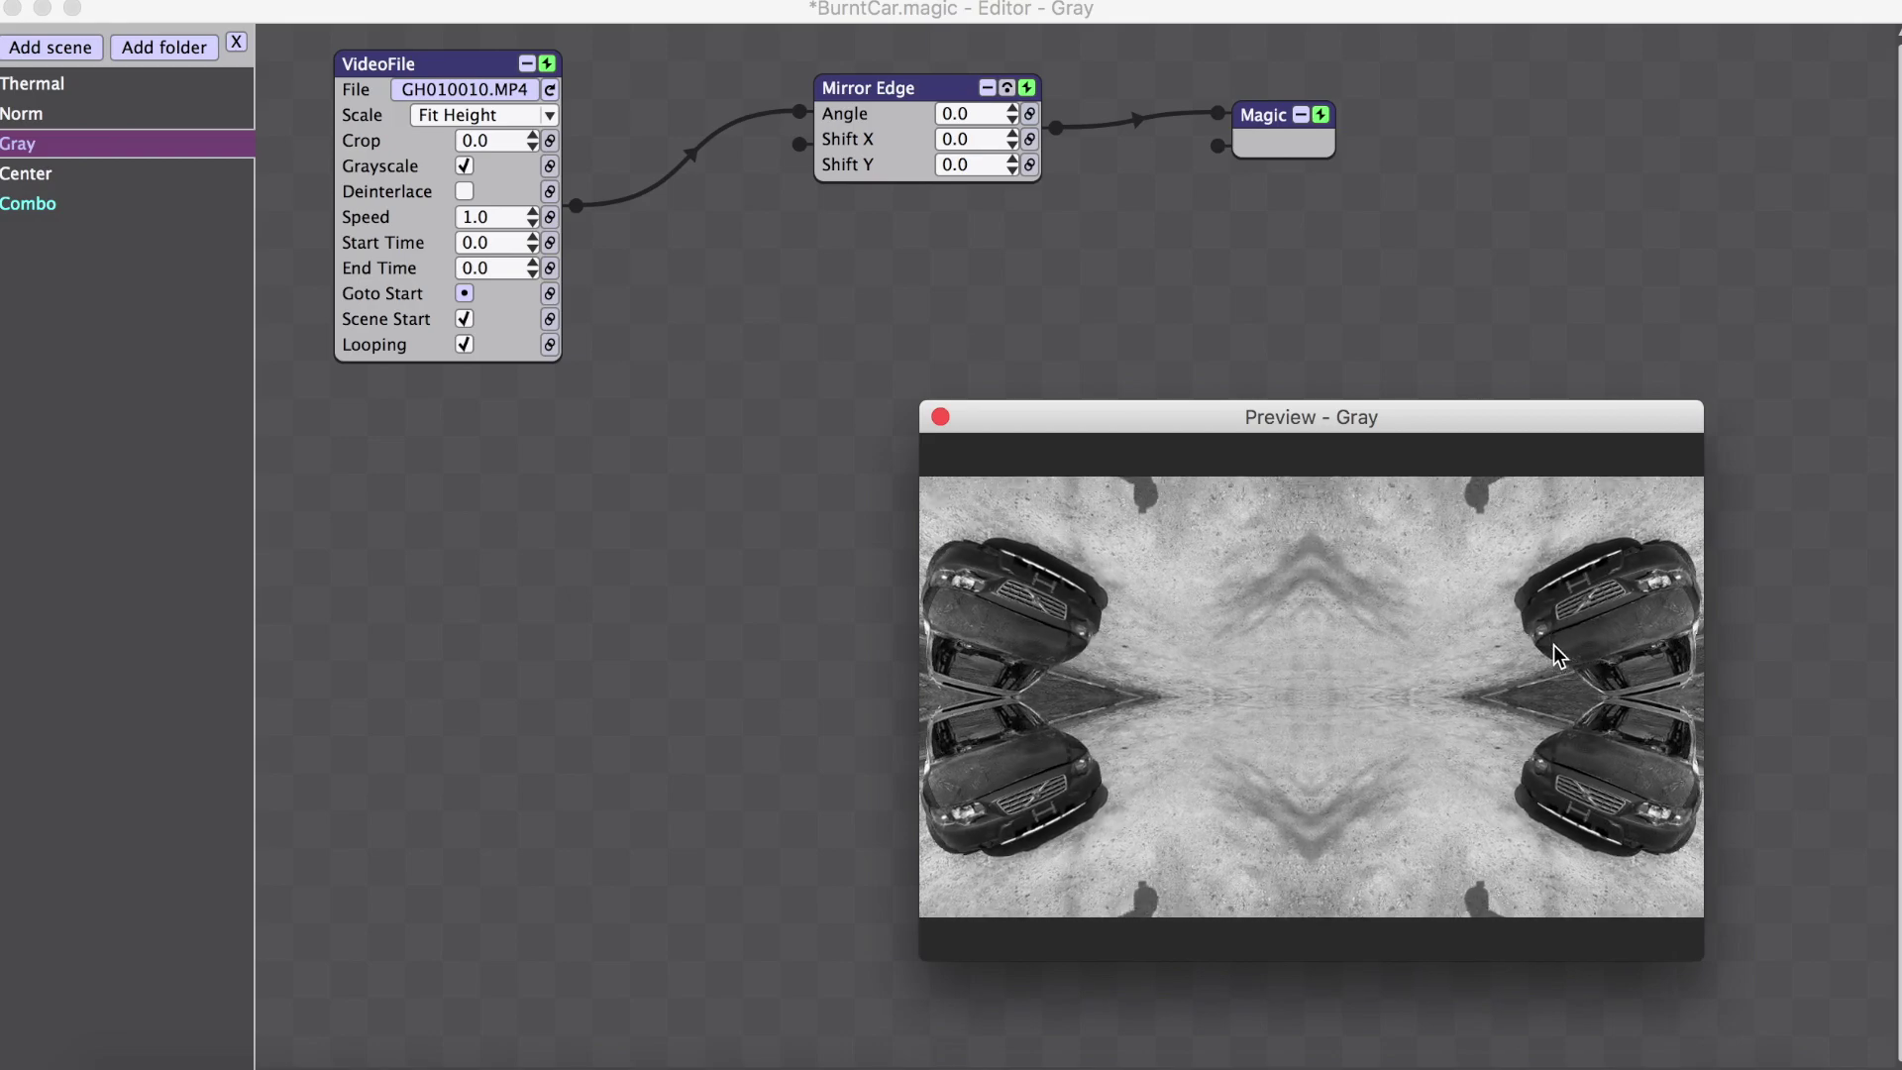
# Toggle the Gray scene's Grayscale off and back on, then open the Combo scene.
pyautogui.click(465, 167)
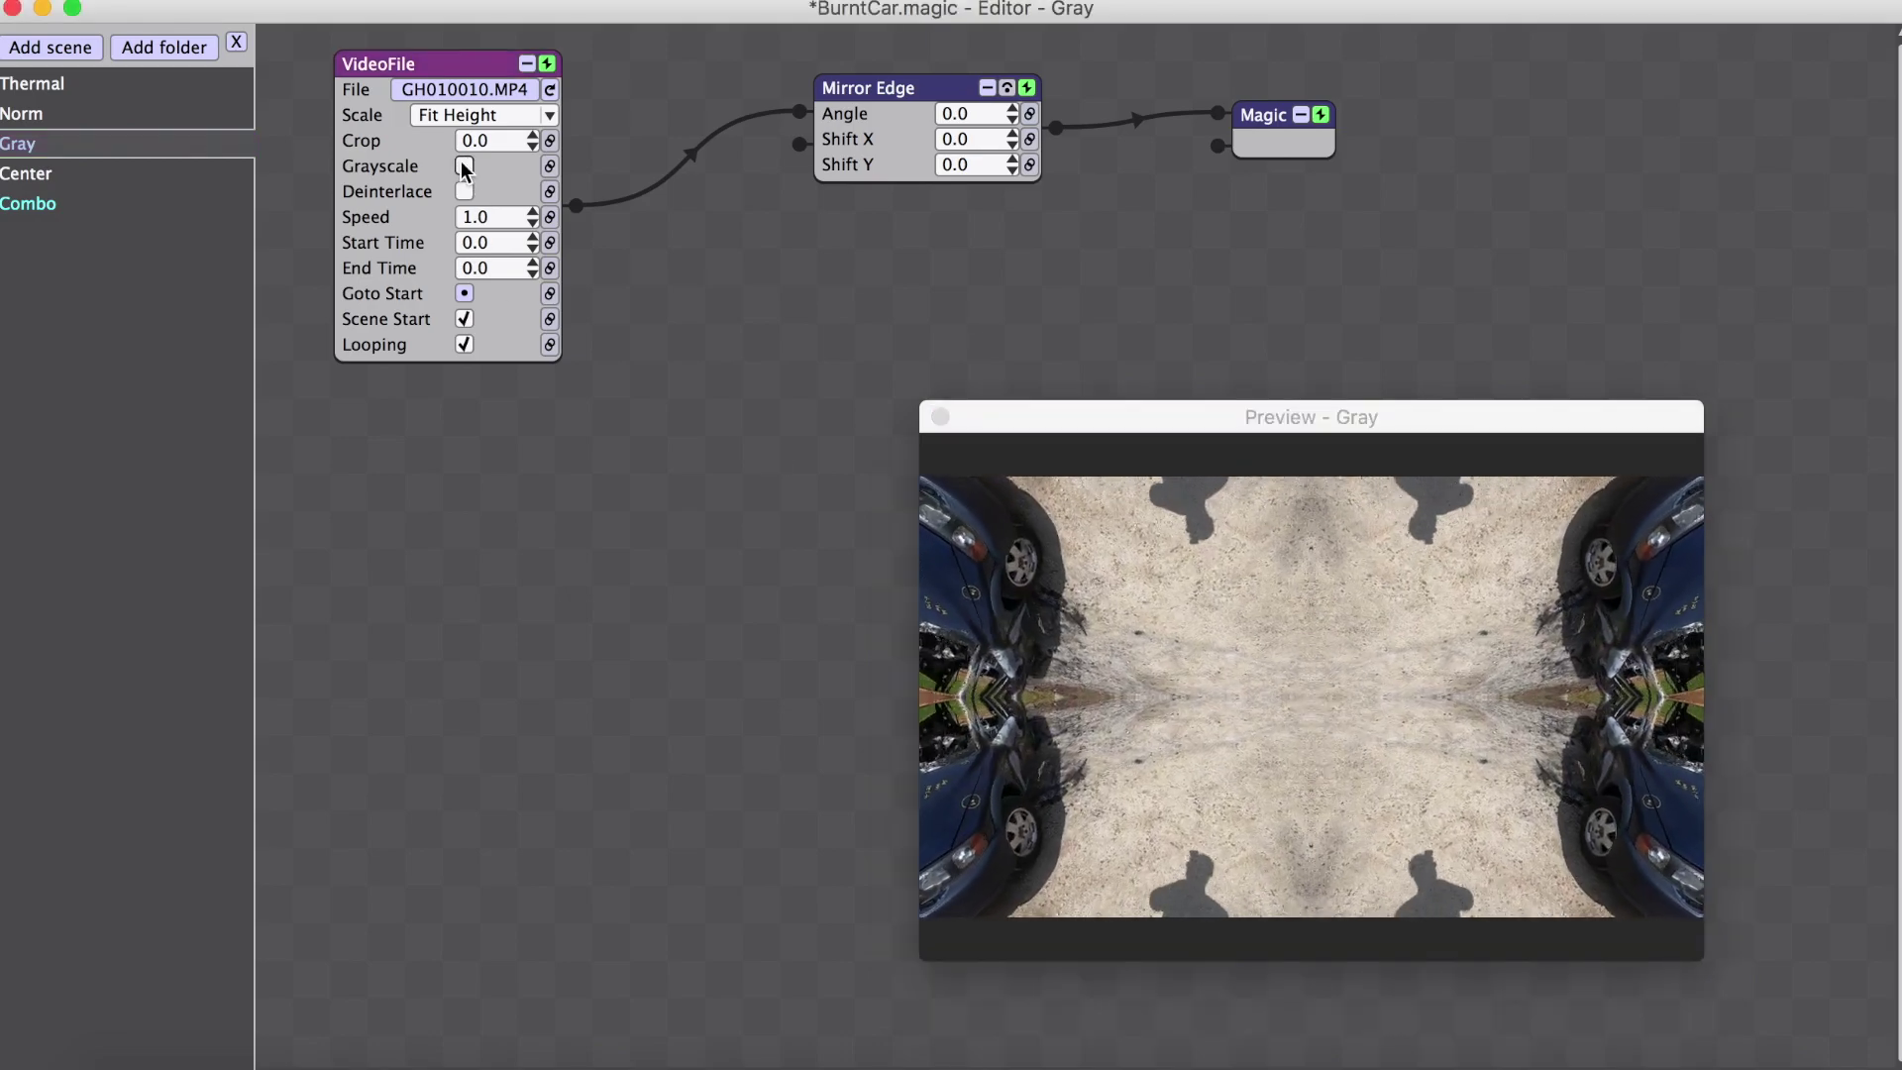
pyautogui.click(465, 167)
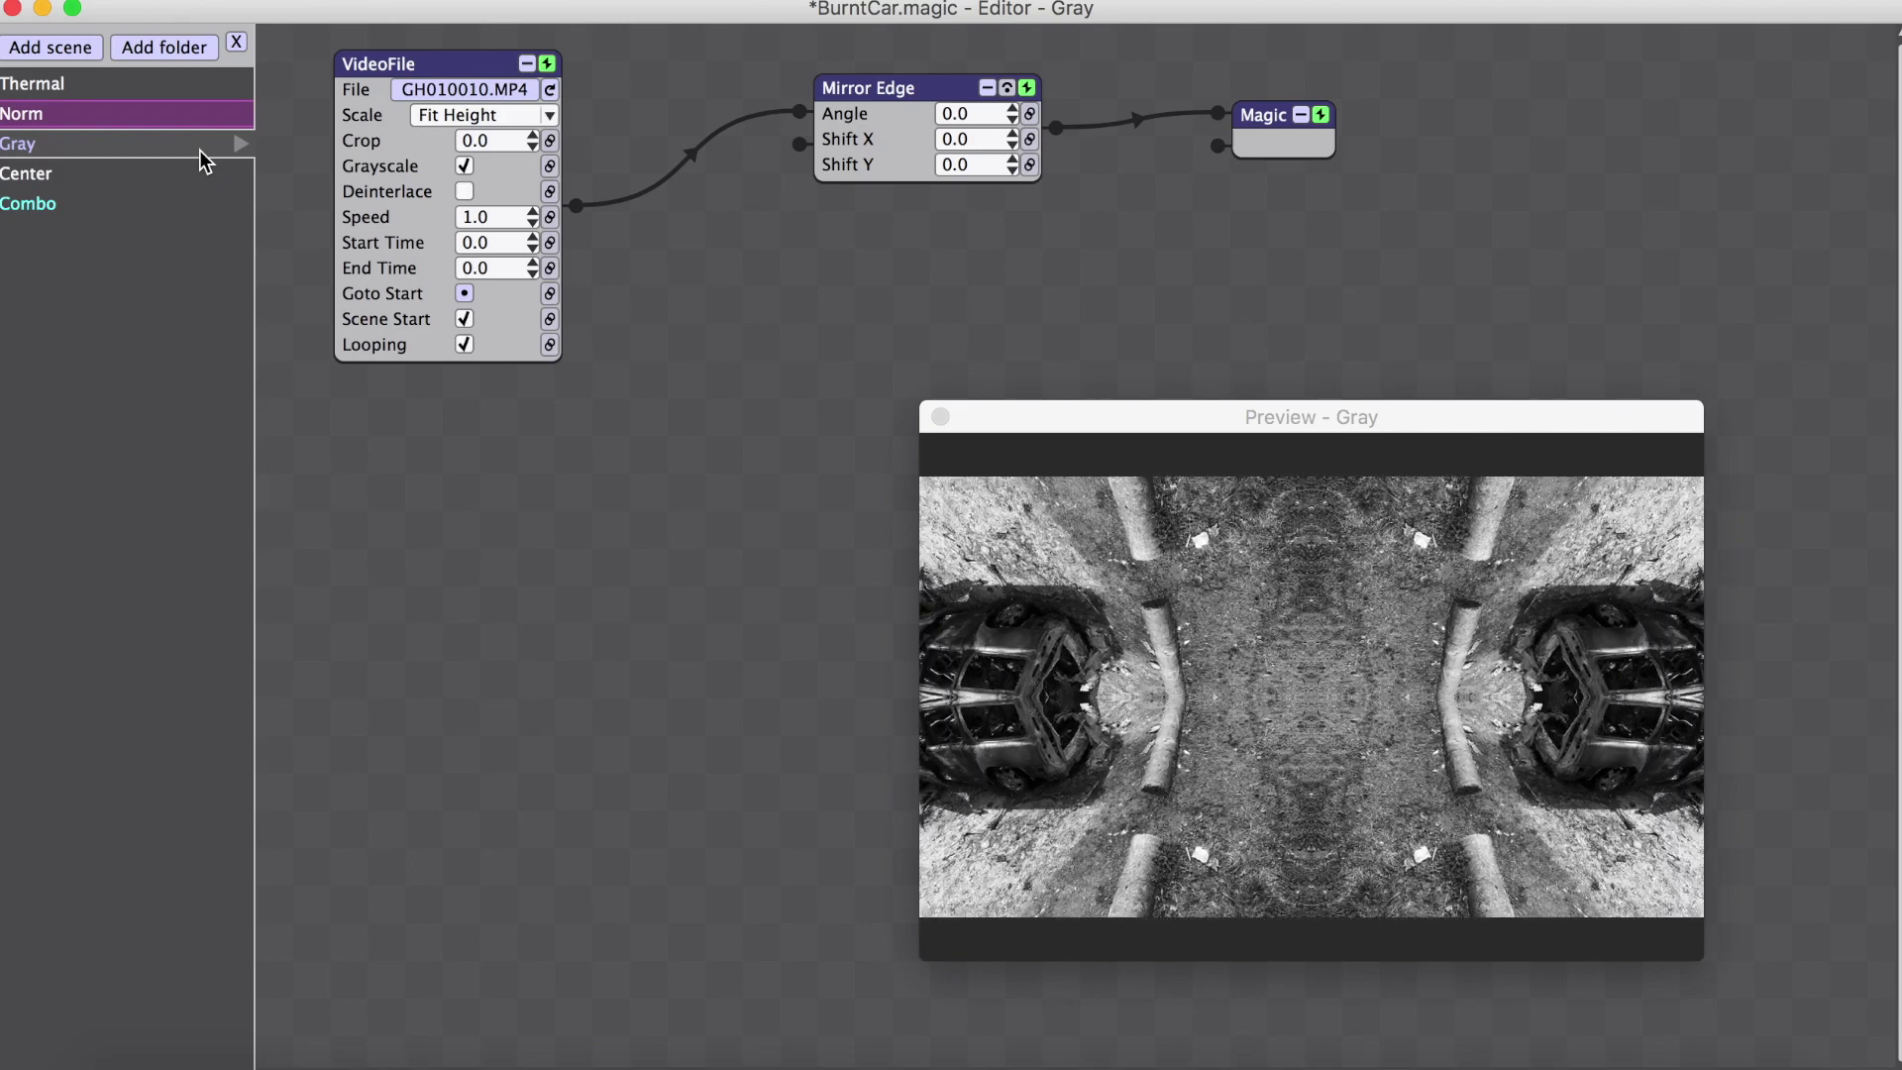
pyautogui.click(136, 216)
# Enable the Norm input in Combo, testing its top Scale X at 0.7 and the Translate bypass.
pyautogui.moveTo(1184, 436); pyautogui.dragTo(1197, 448)
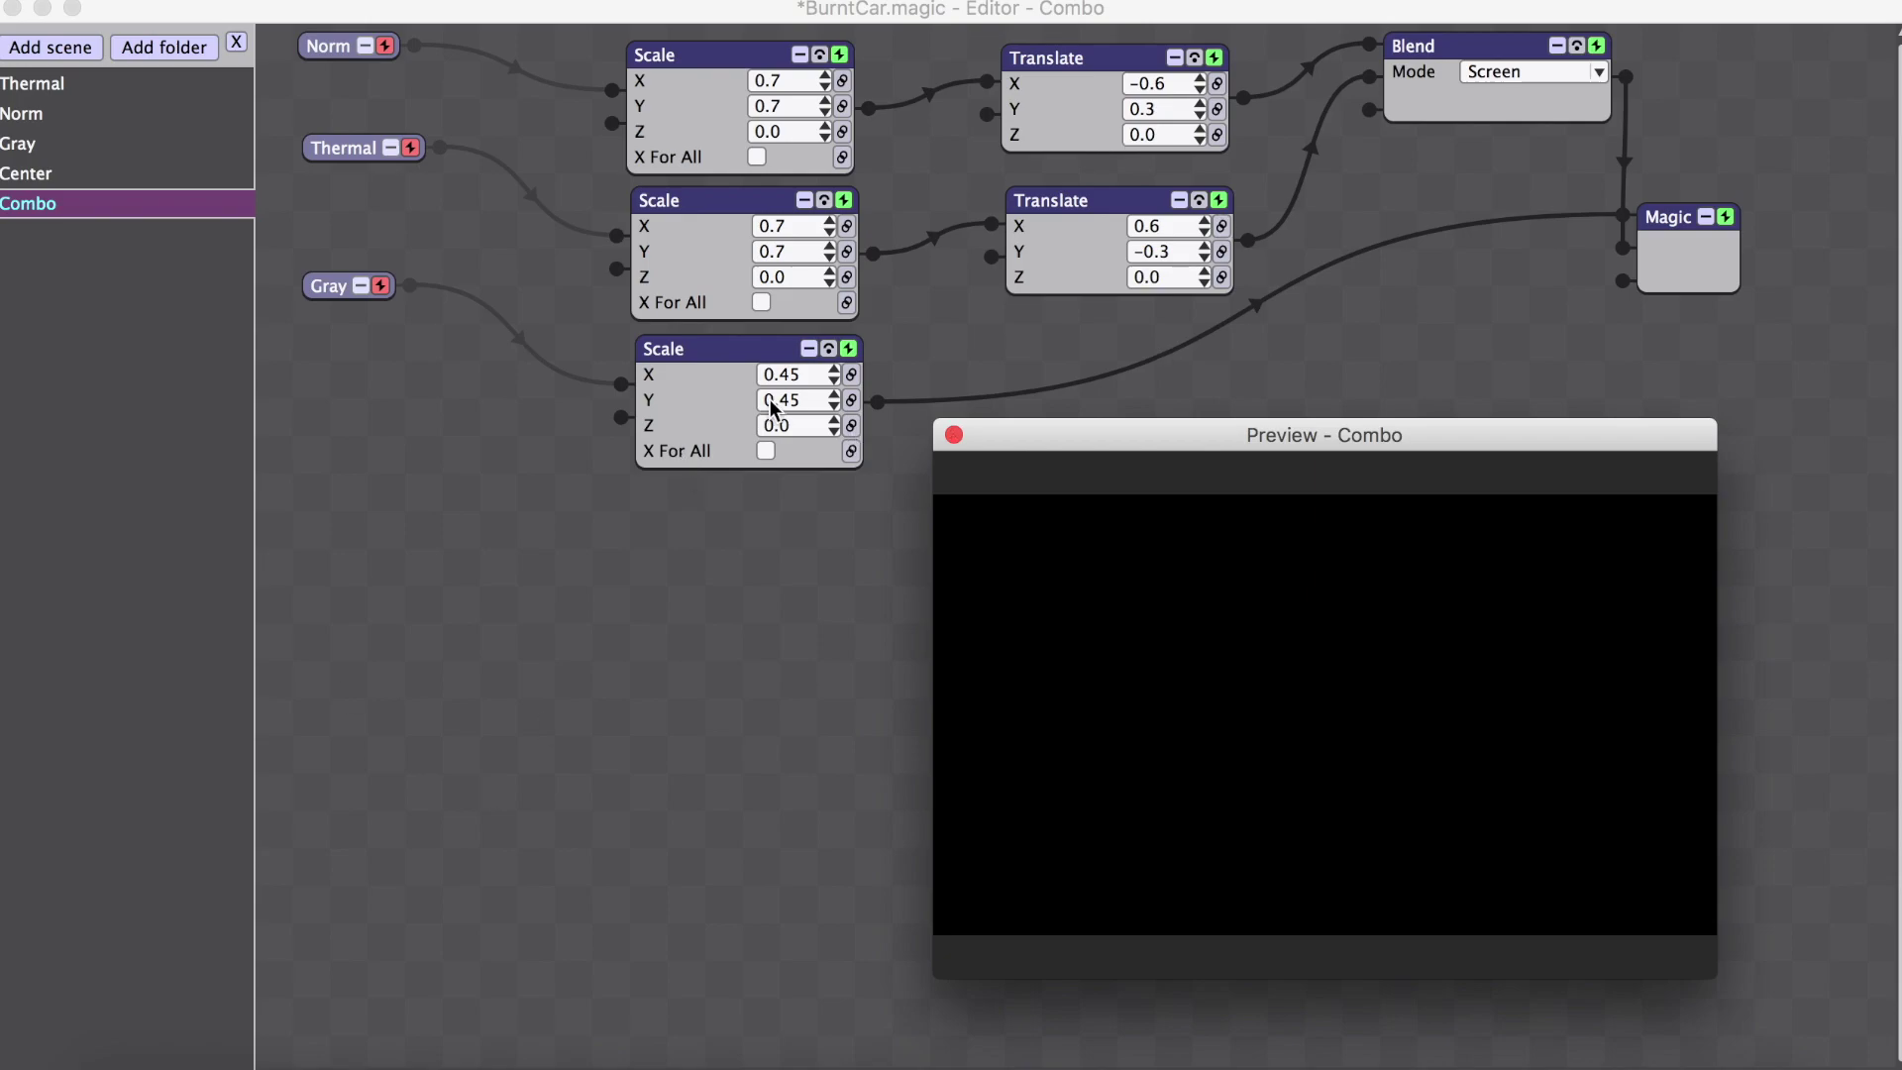
pyautogui.click(384, 46)
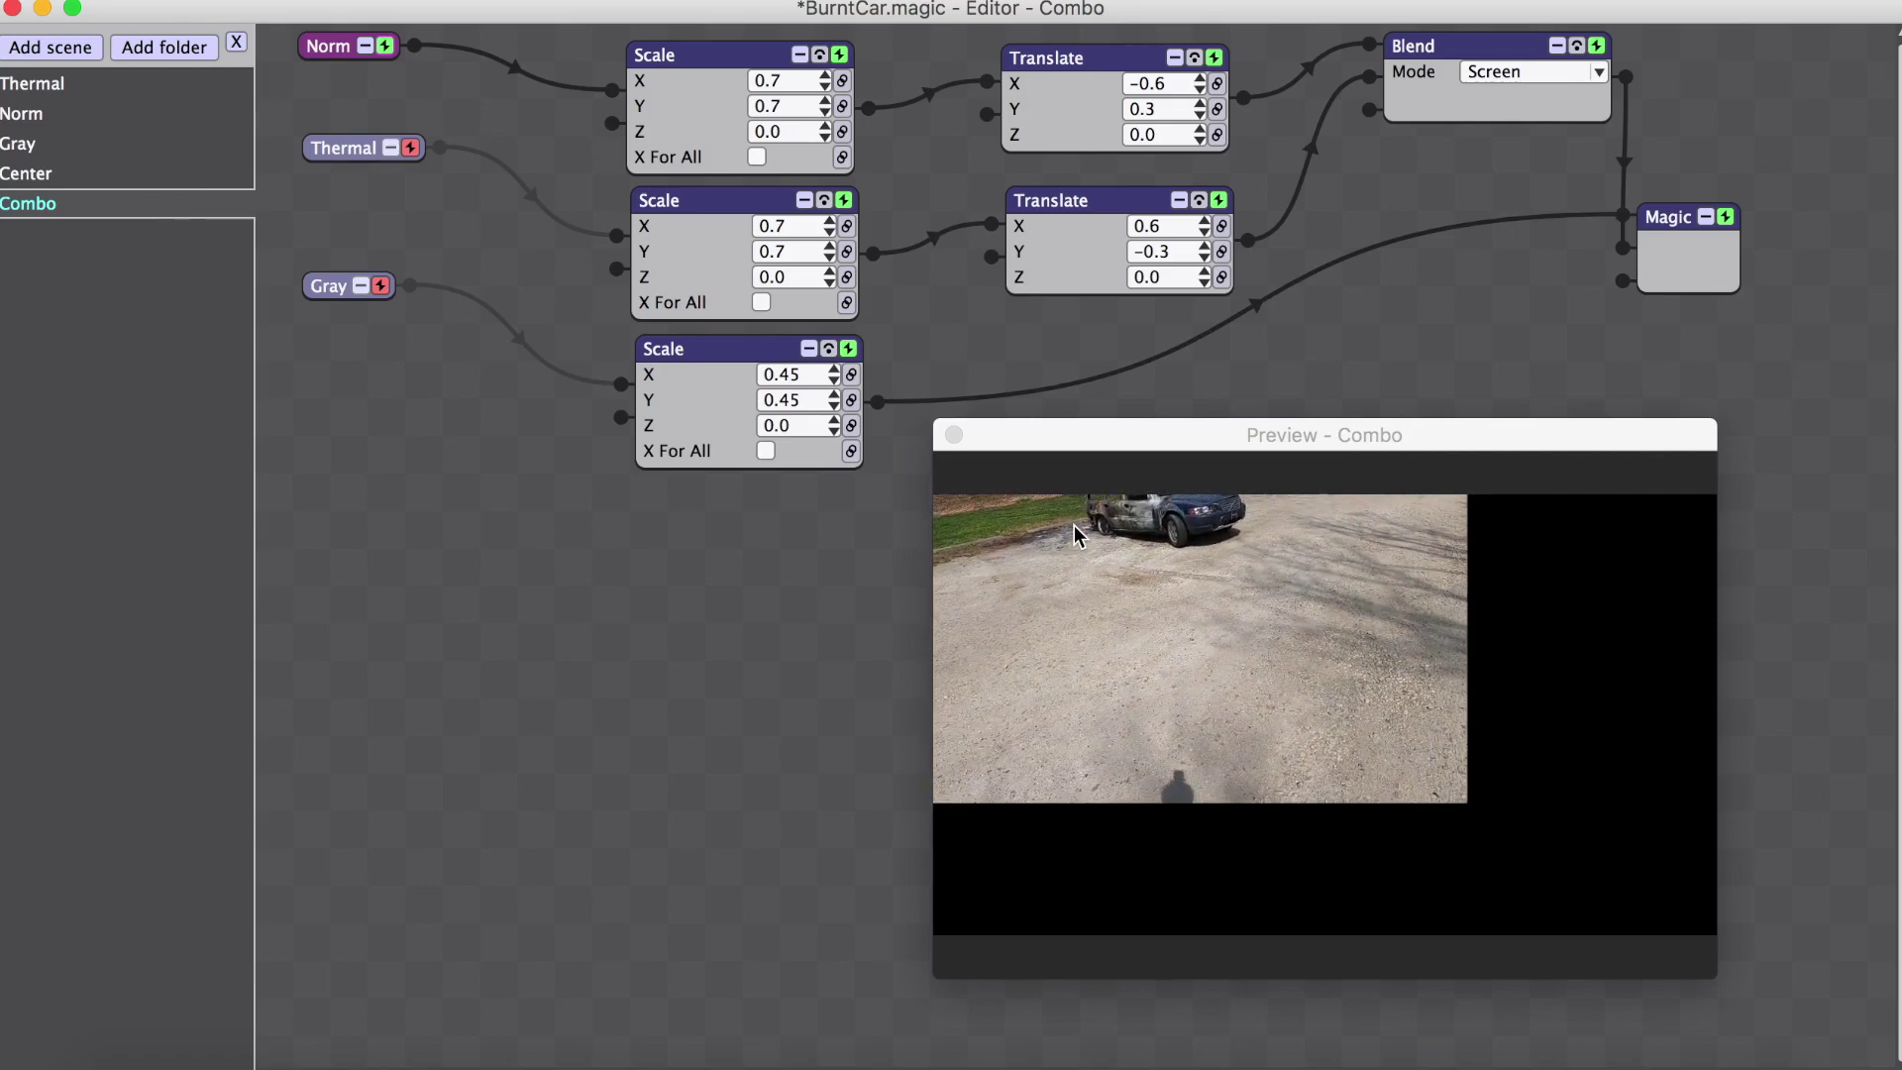
pyautogui.click(1195, 57)
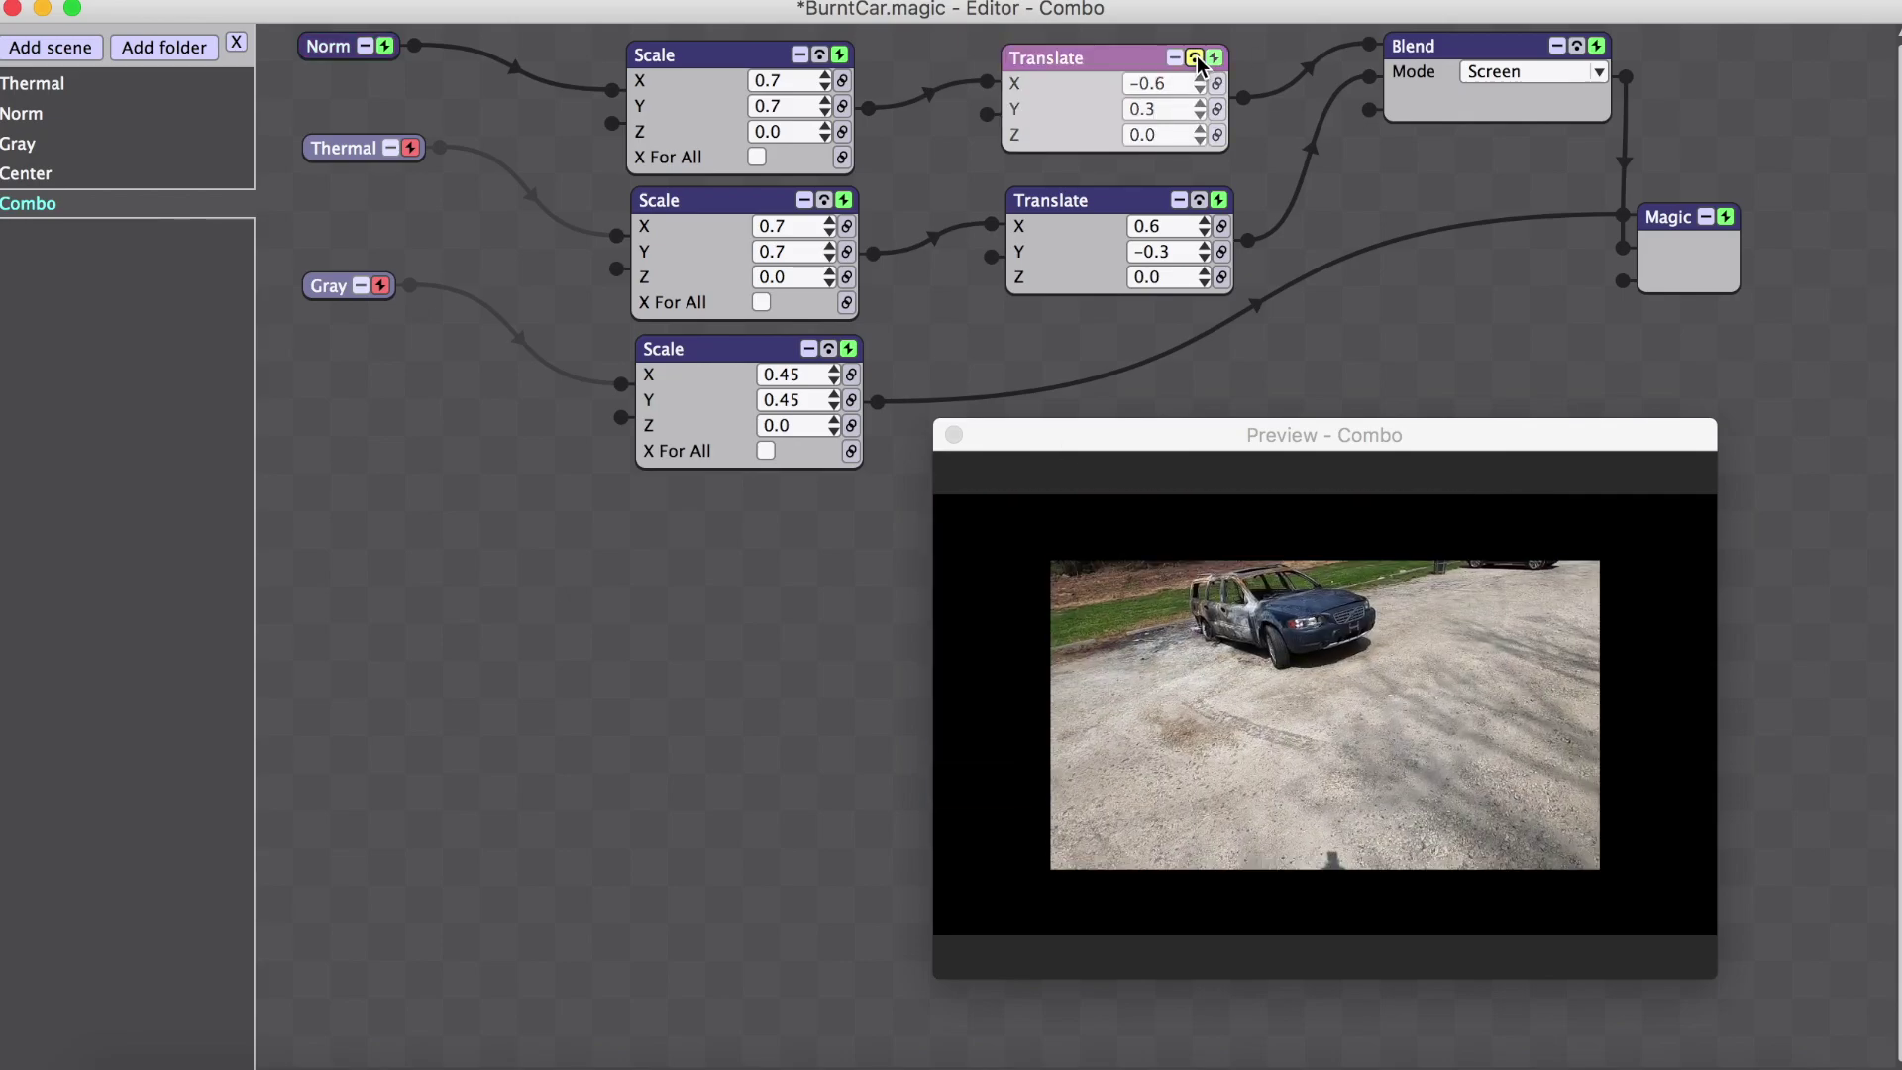
pyautogui.click(826, 86)
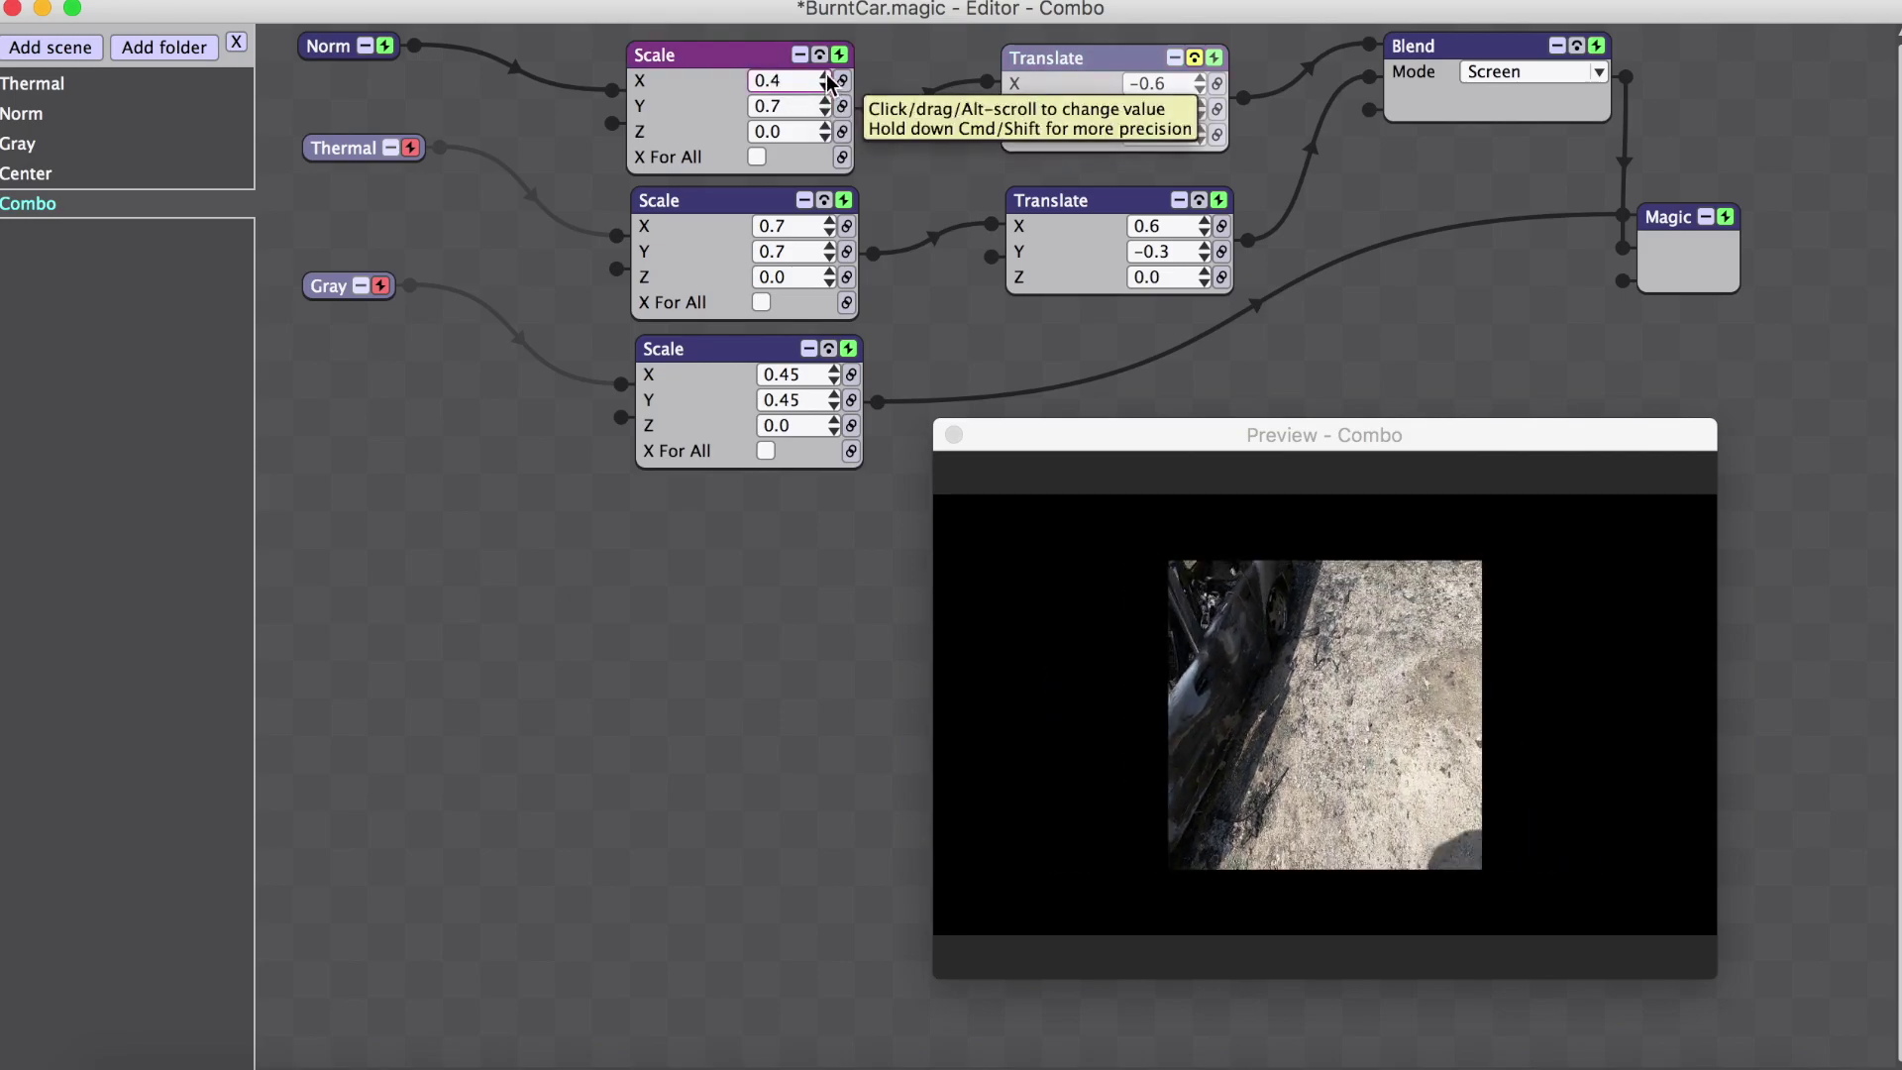
pyautogui.click(826, 77)
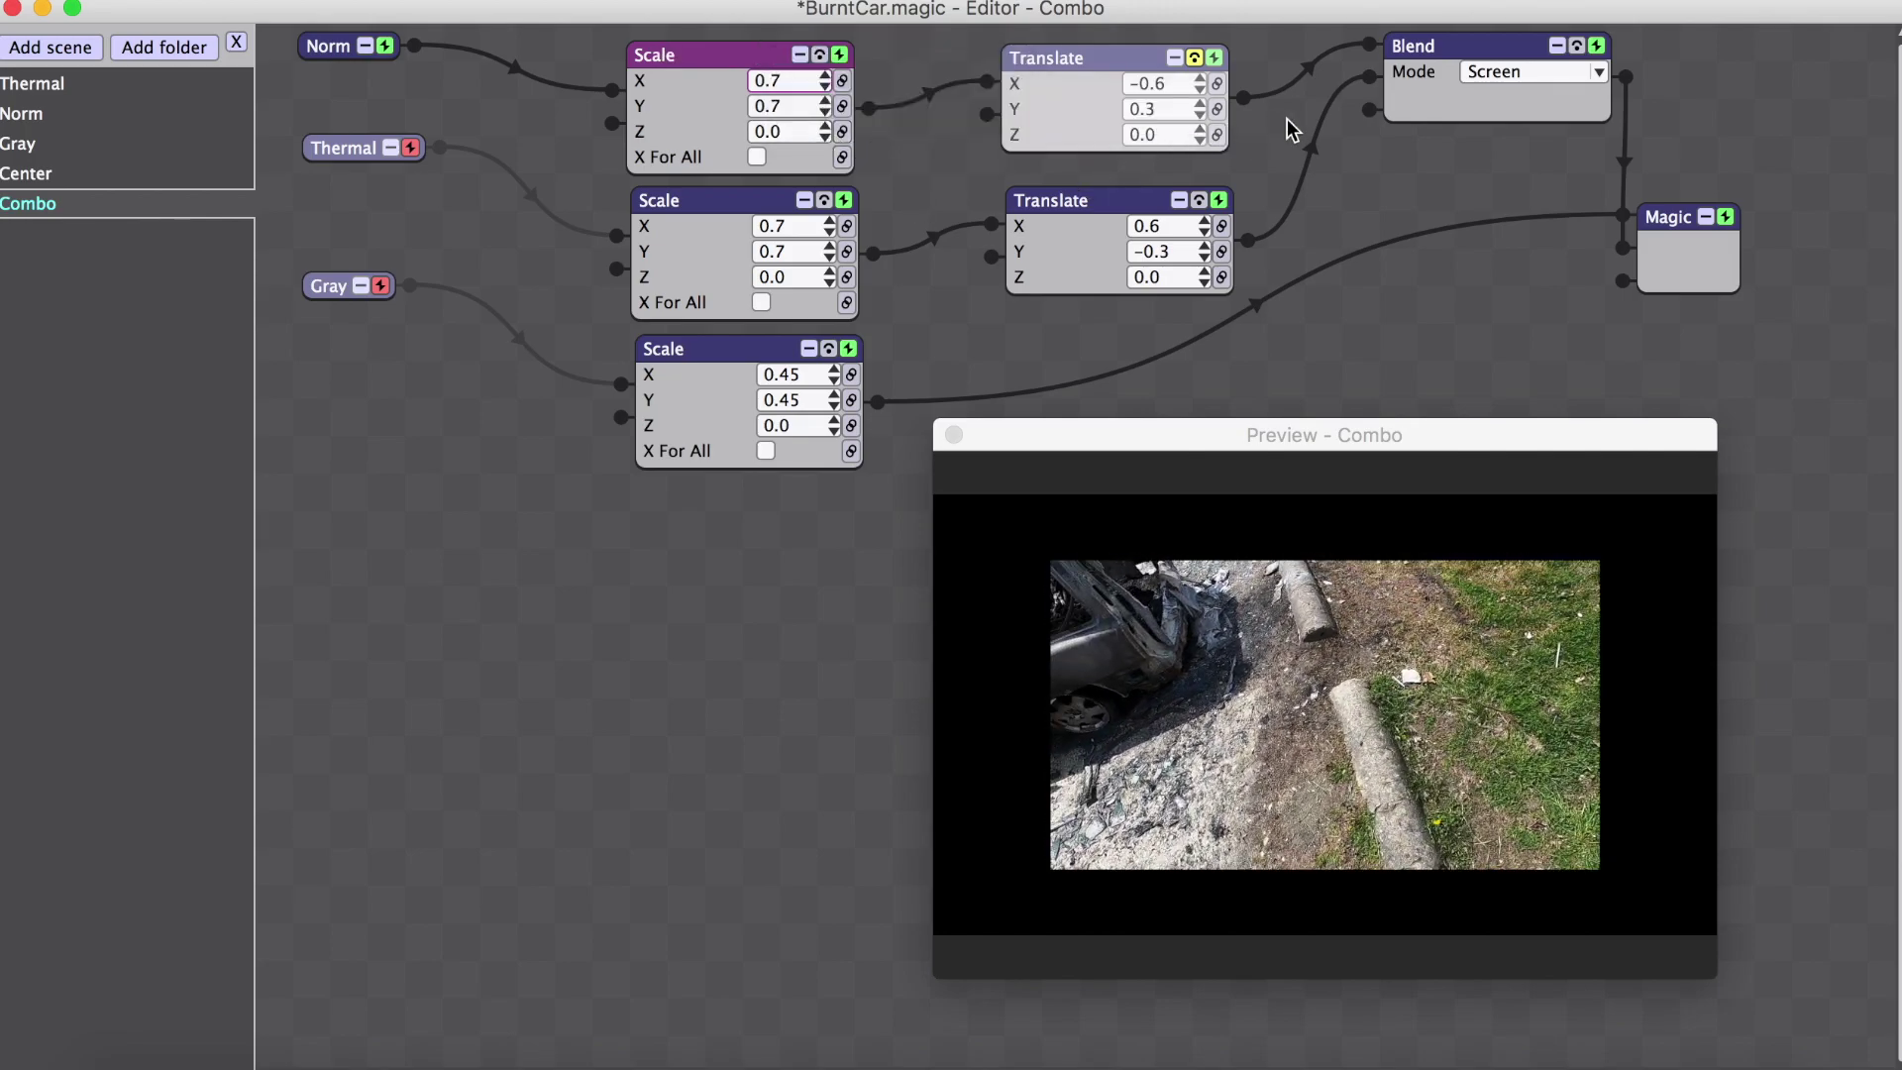
pyautogui.click(1195, 59)
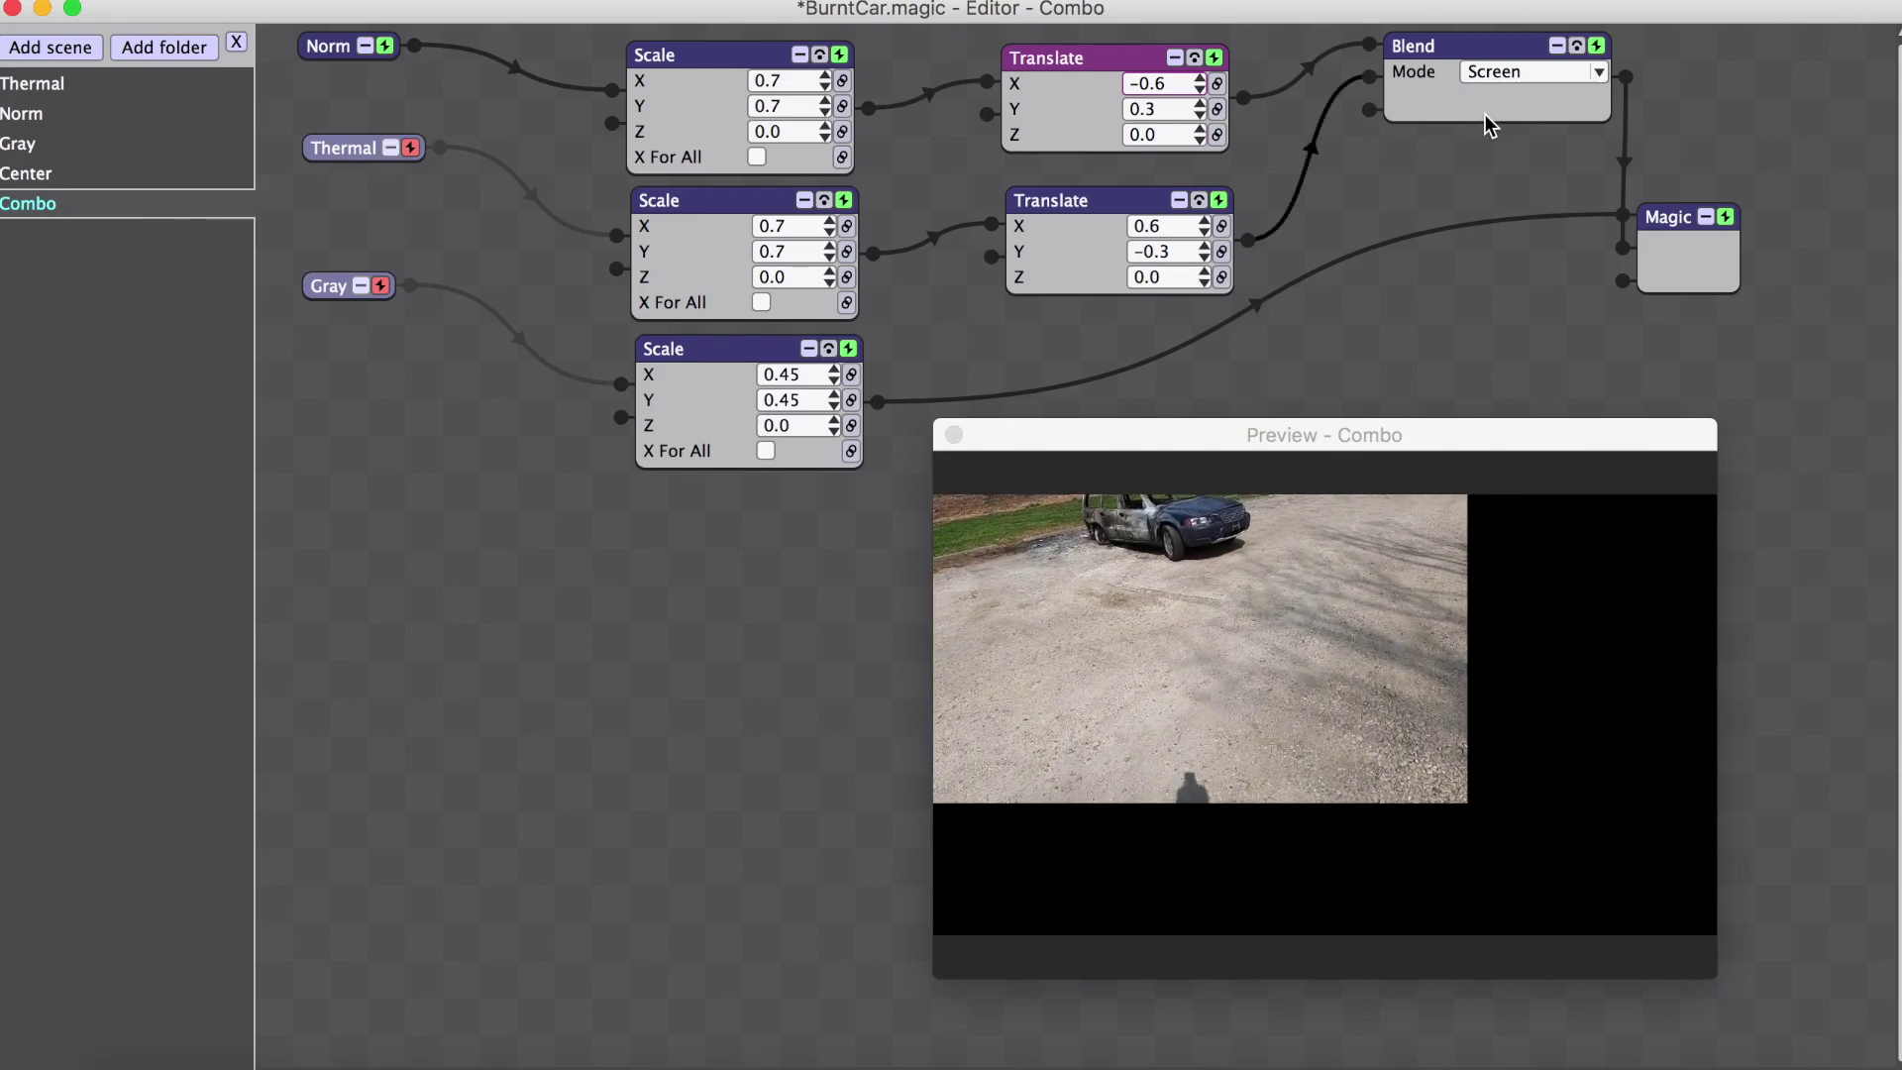
# Enable the Thermal scene output and check the Thermal and Norm branches' Scale and Translate modules.
pyautogui.moveTo(1477, 47); pyautogui.dragTo(1477, 51)
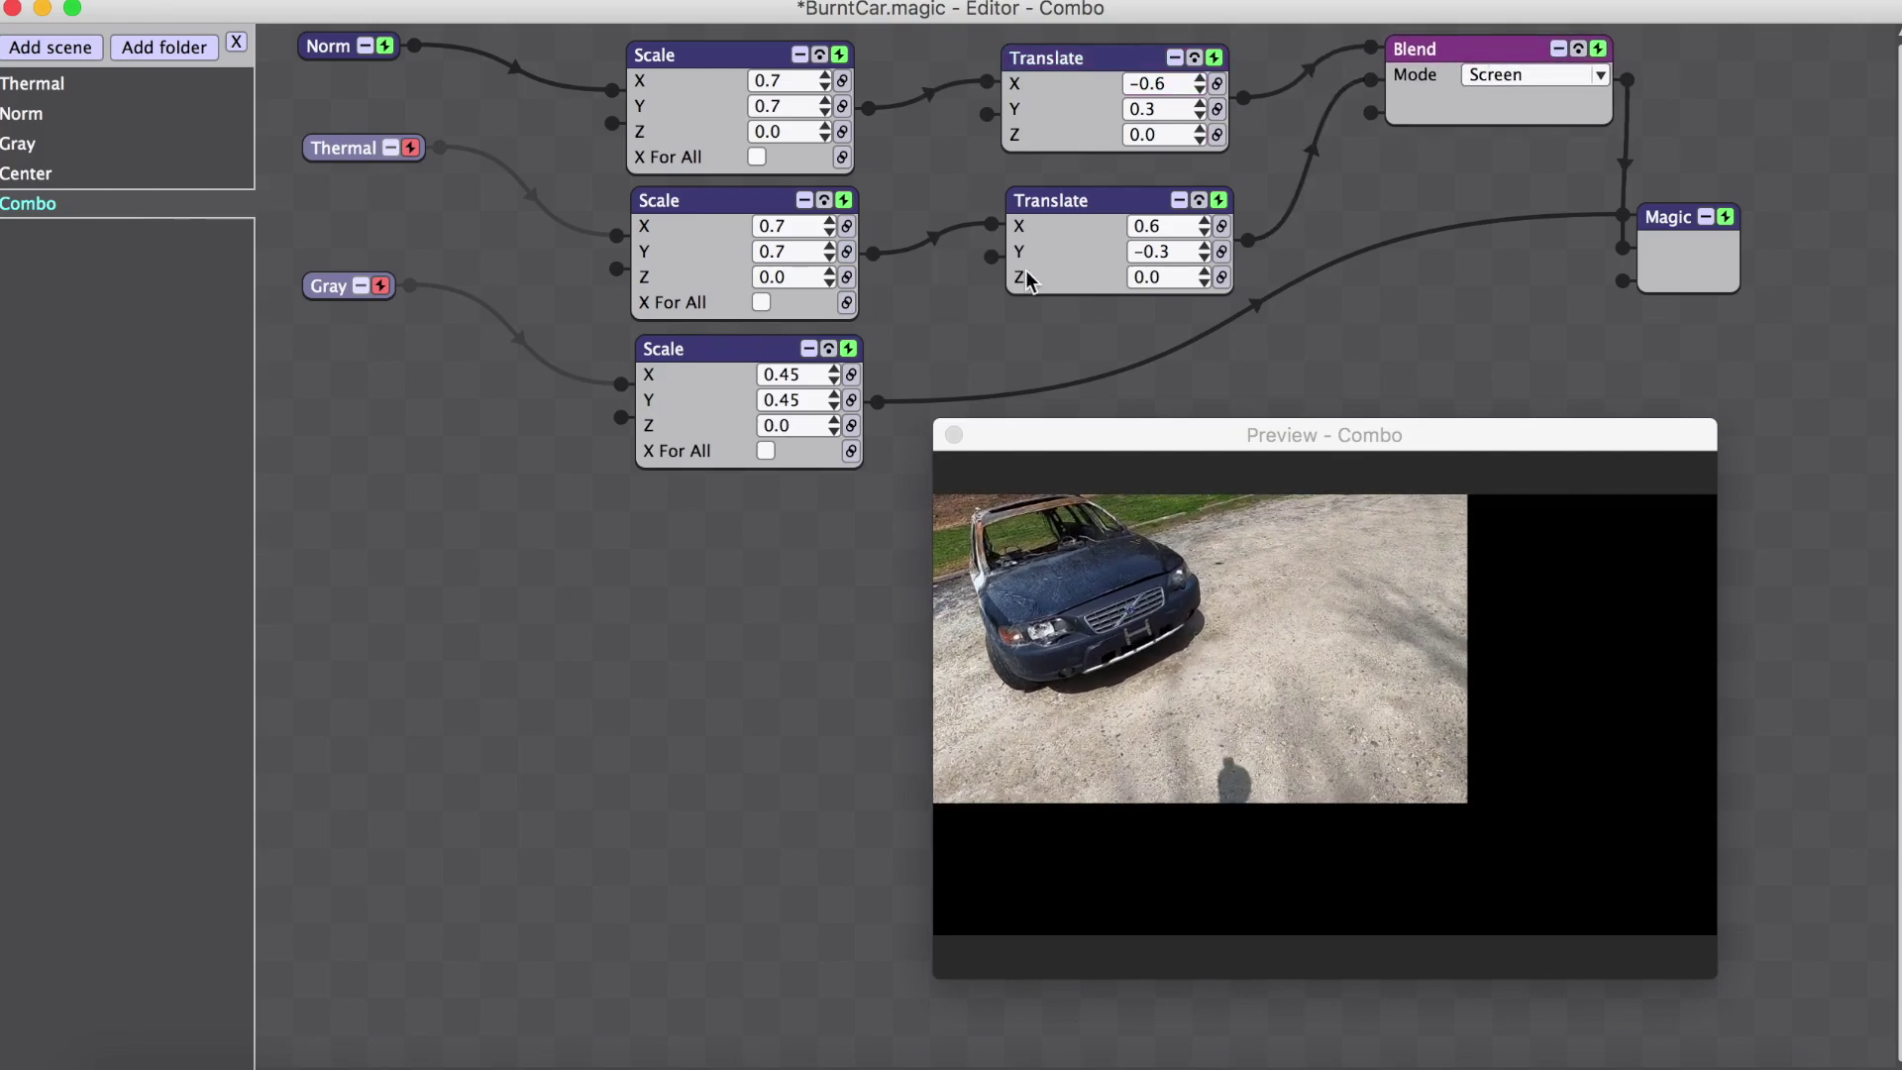
pyautogui.click(410, 149)
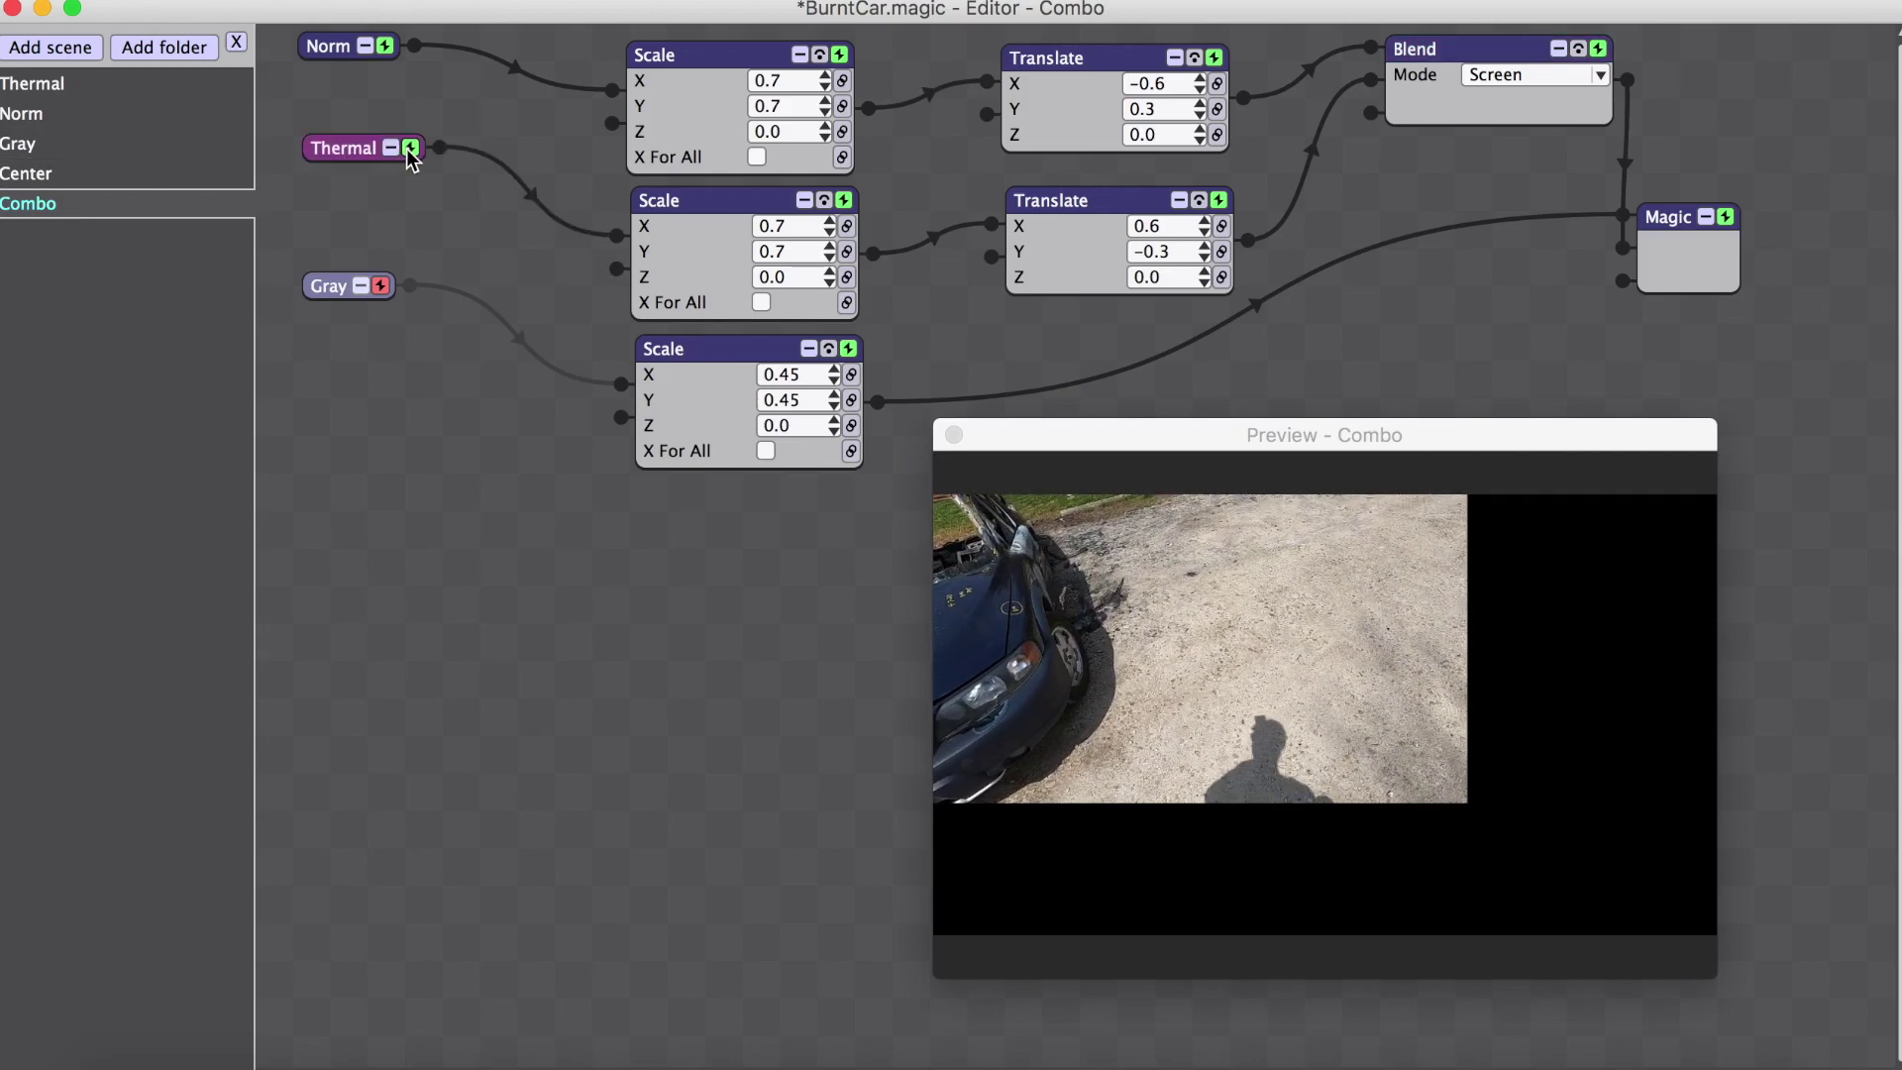
pyautogui.click(730, 204)
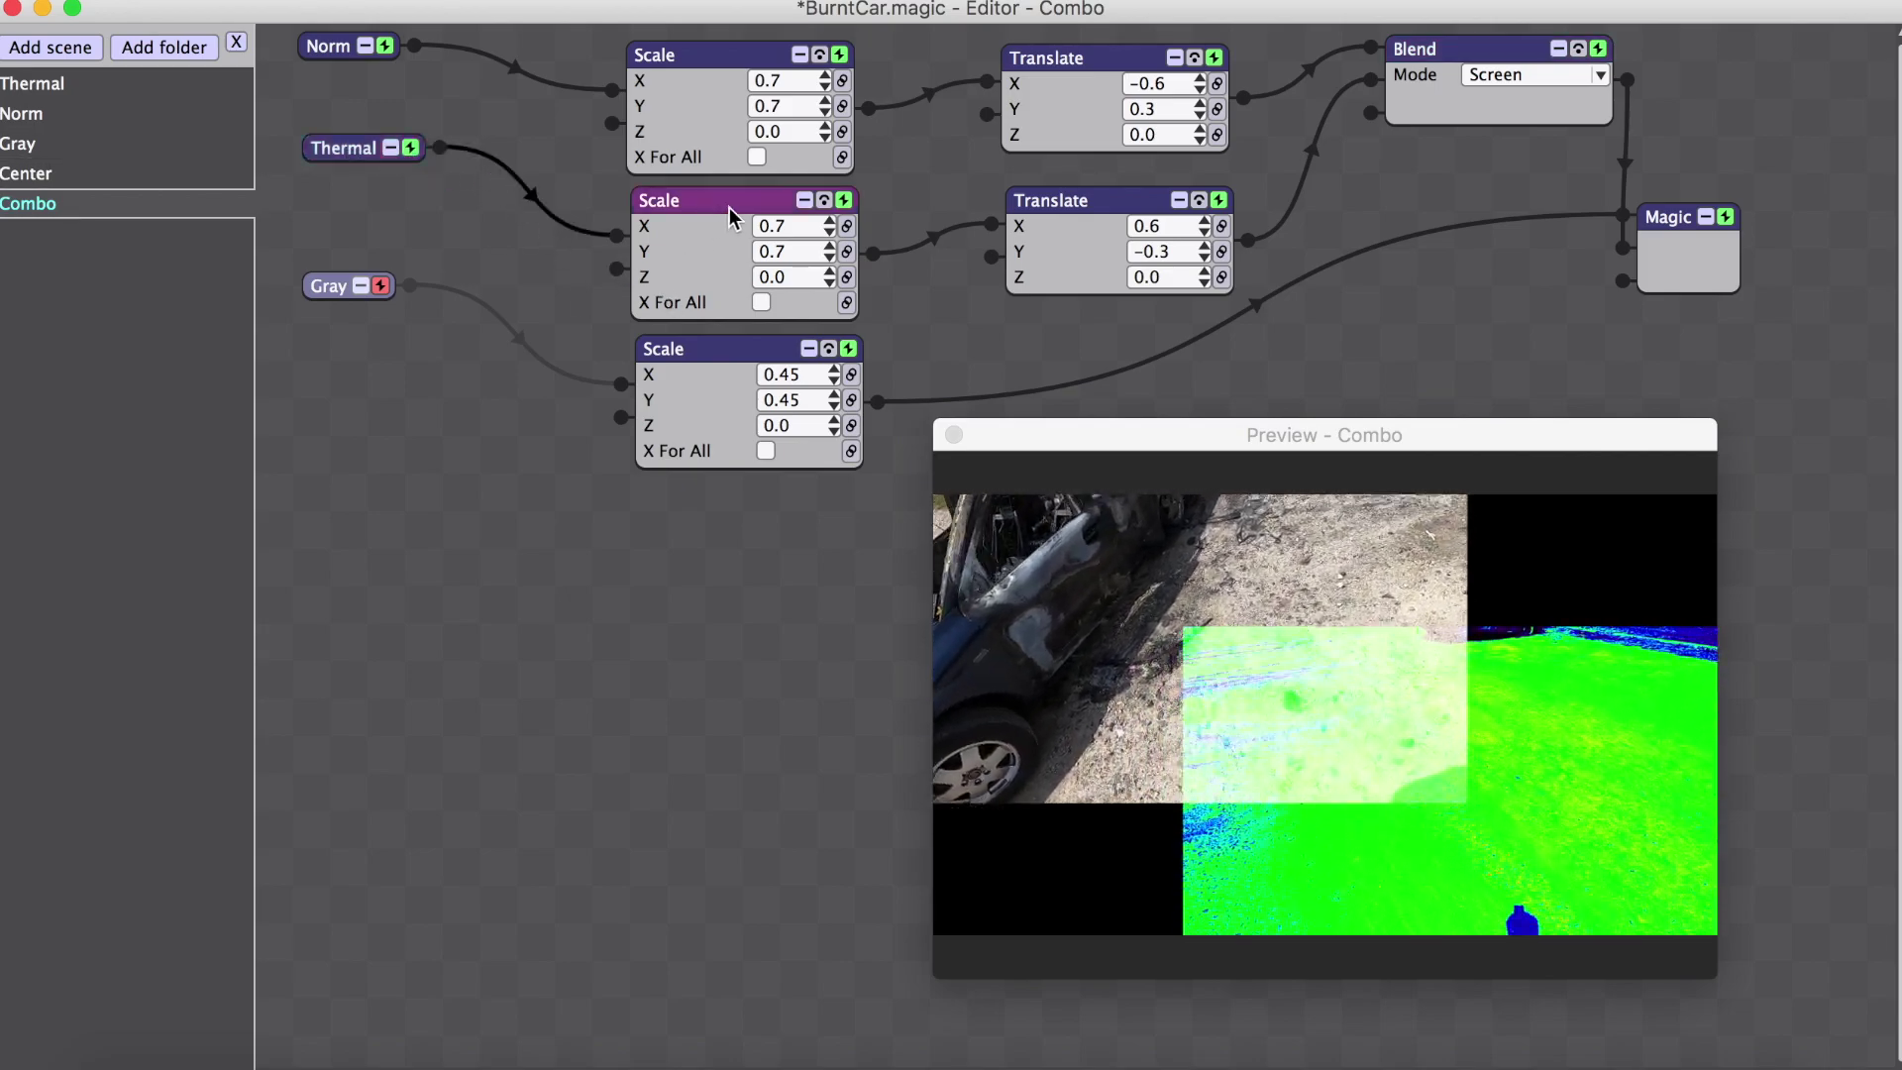
pyautogui.click(1079, 205)
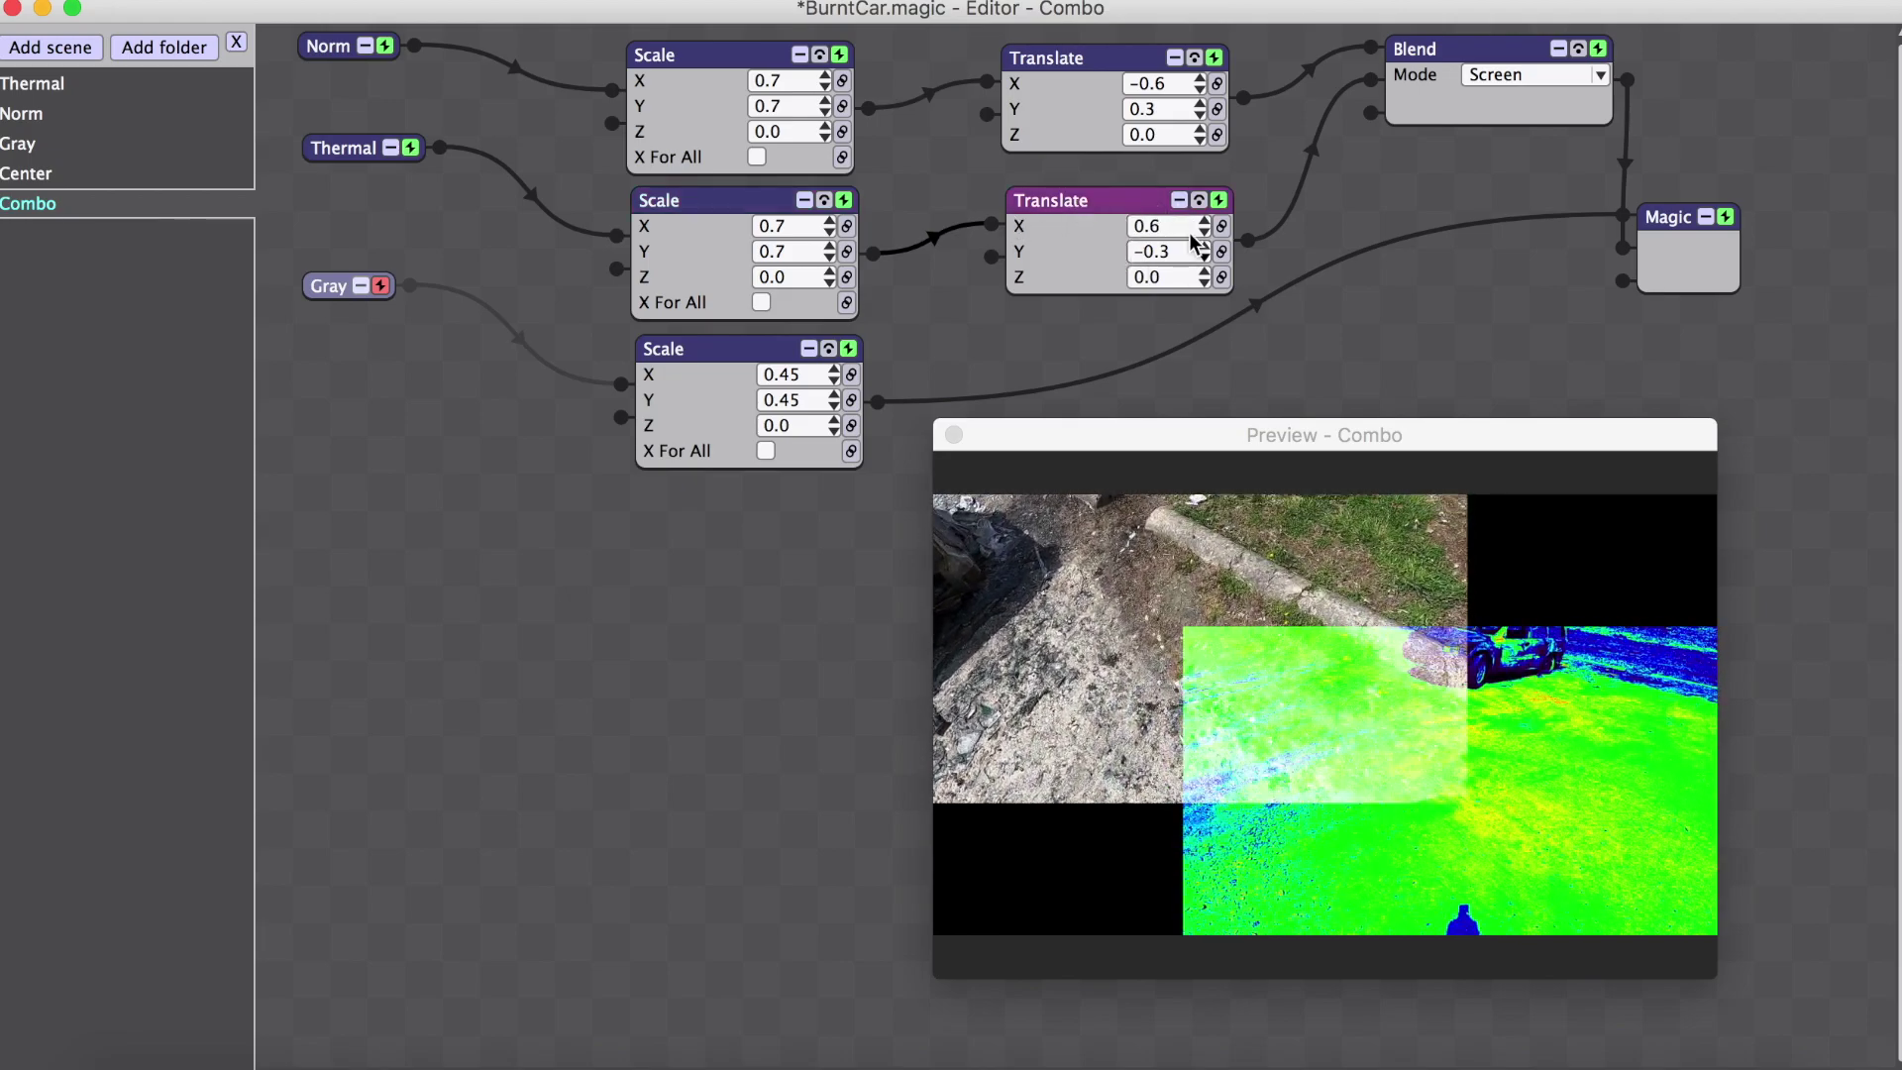
pyautogui.click(1115, 61)
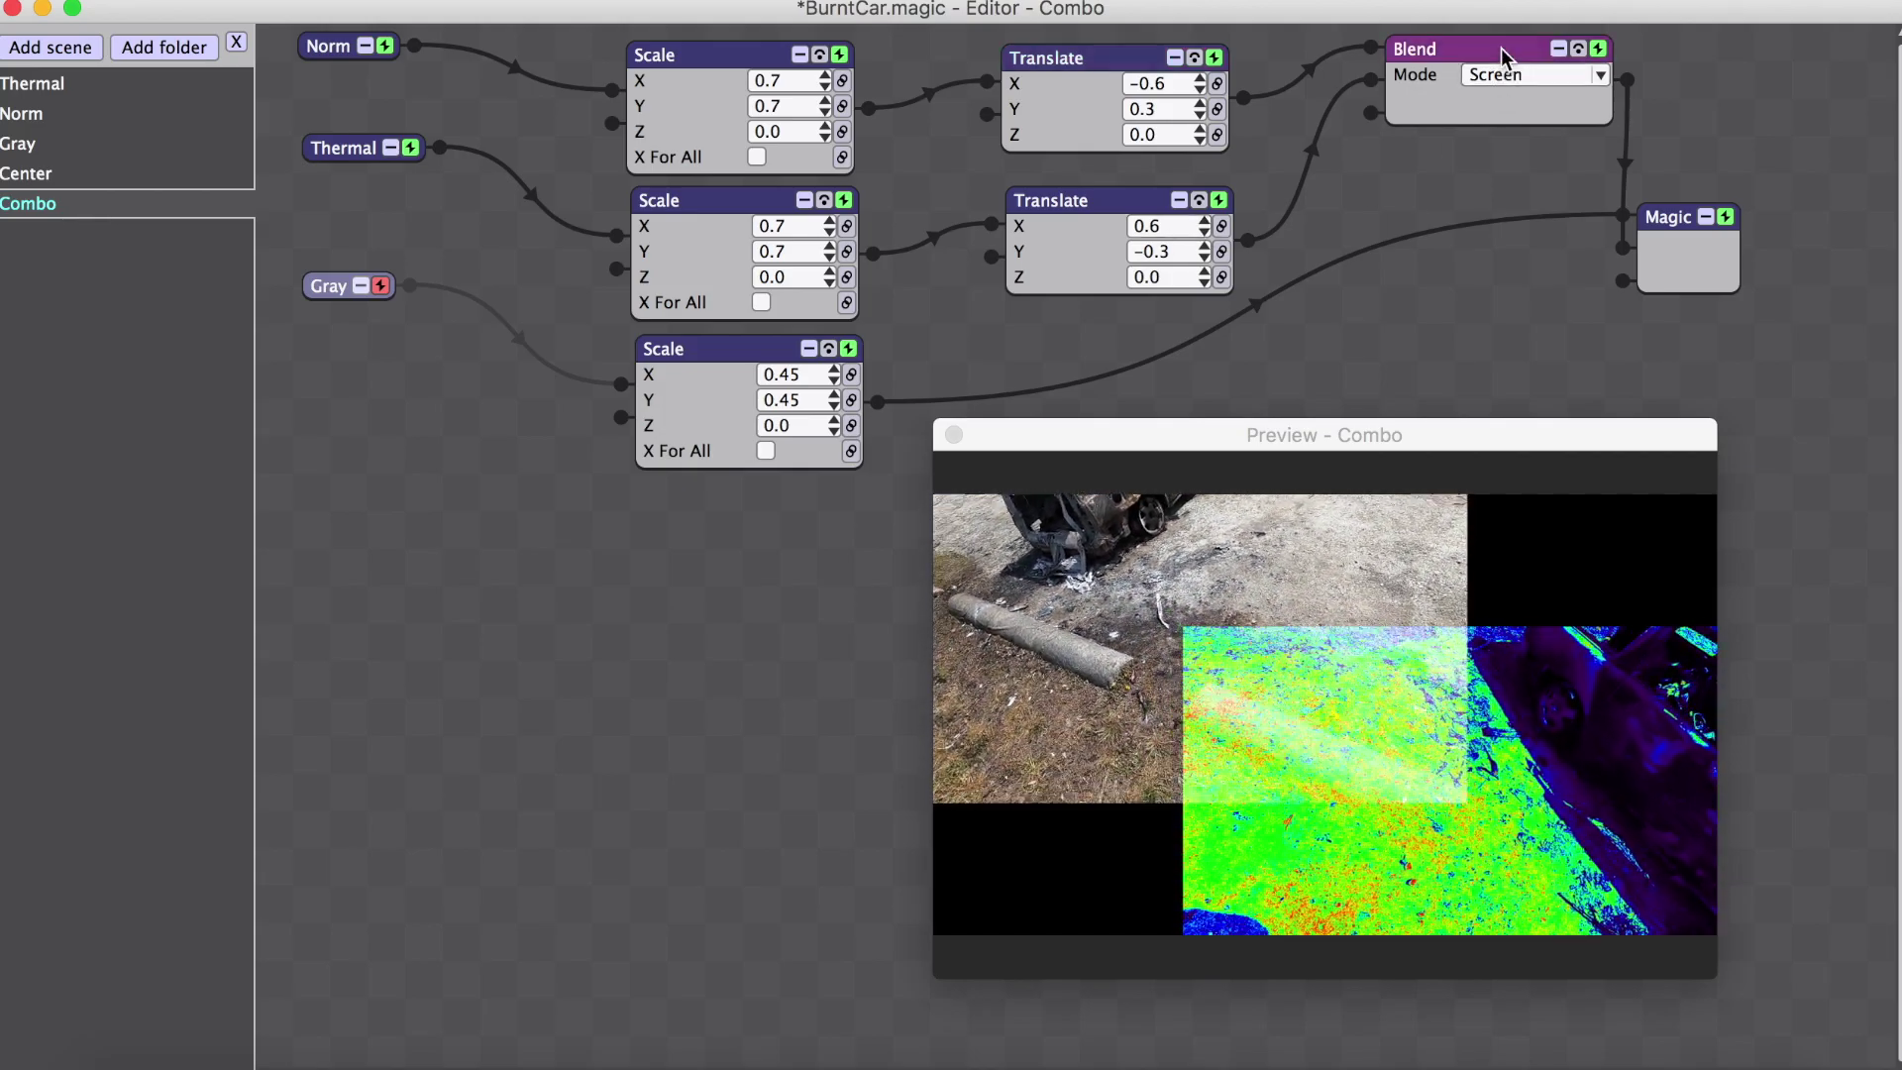
pyautogui.click(1600, 76)
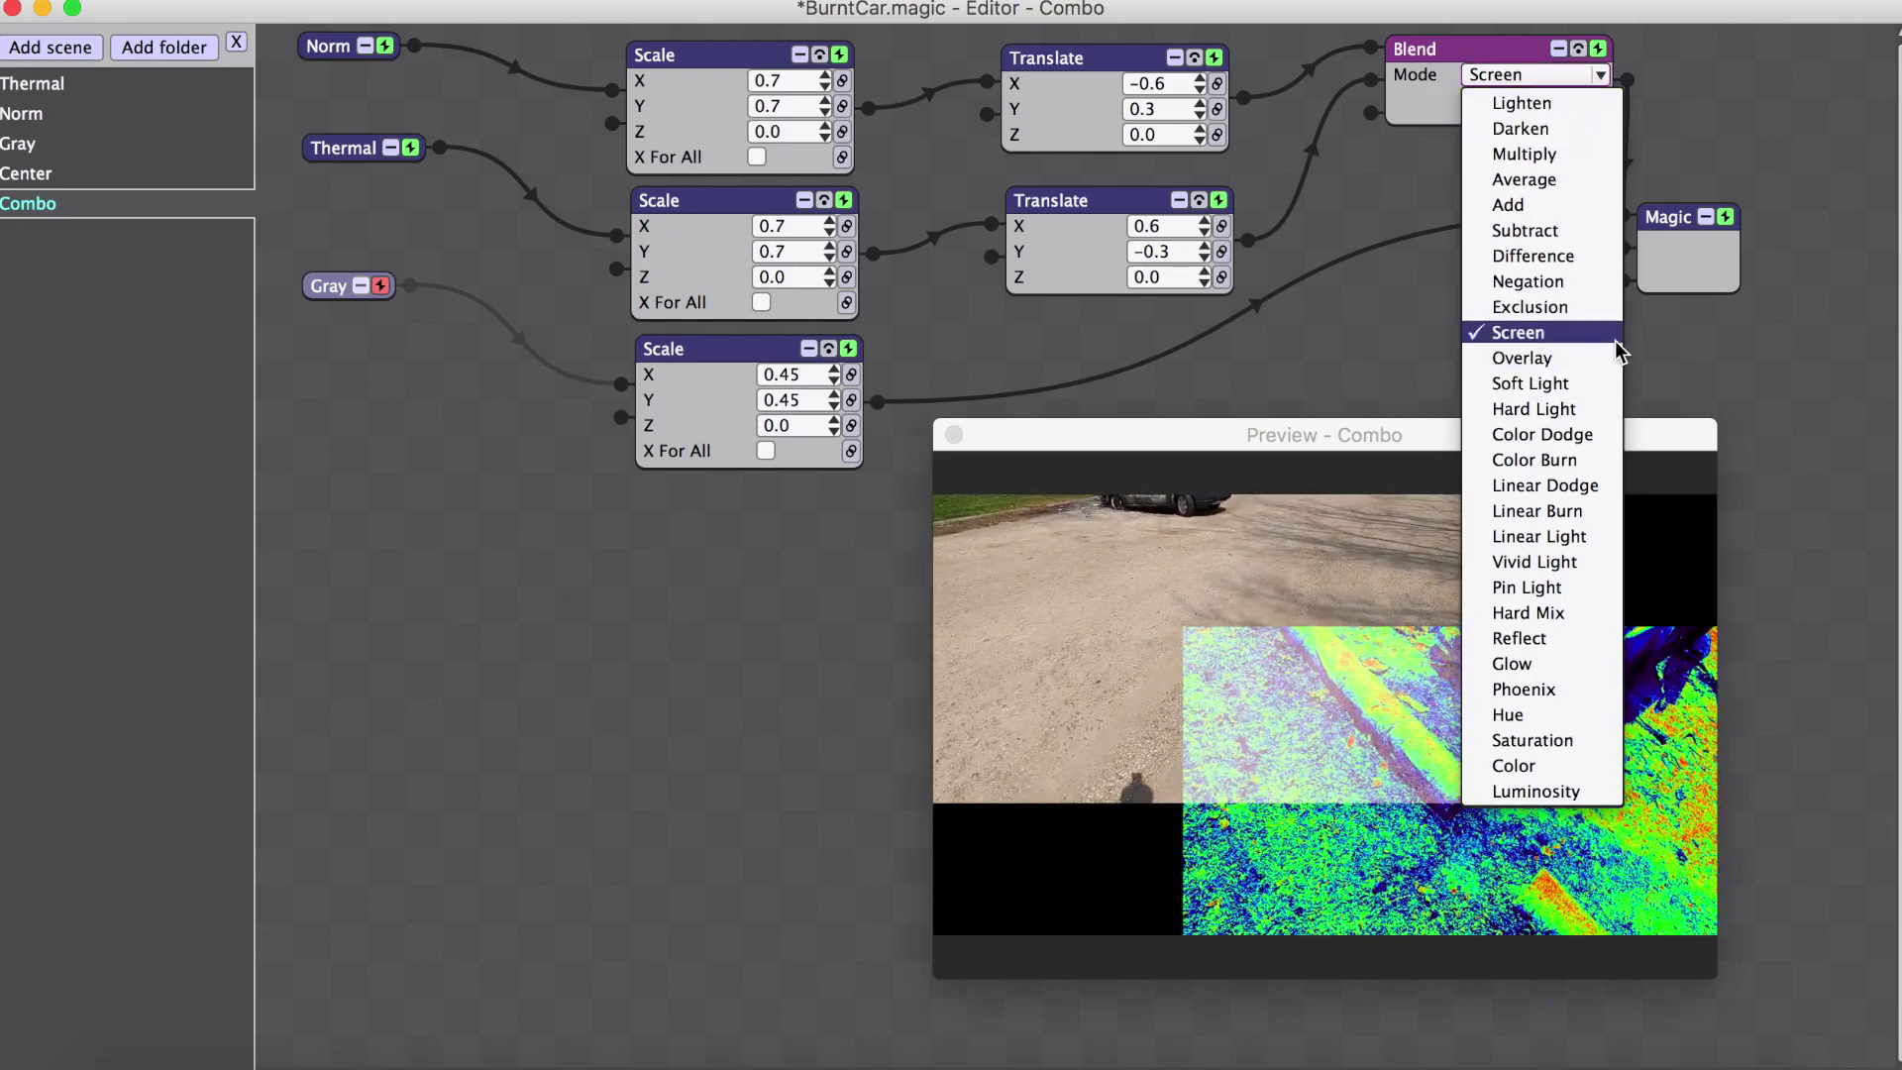
pyautogui.click(1545, 76)
pyautogui.click(1540, 79)
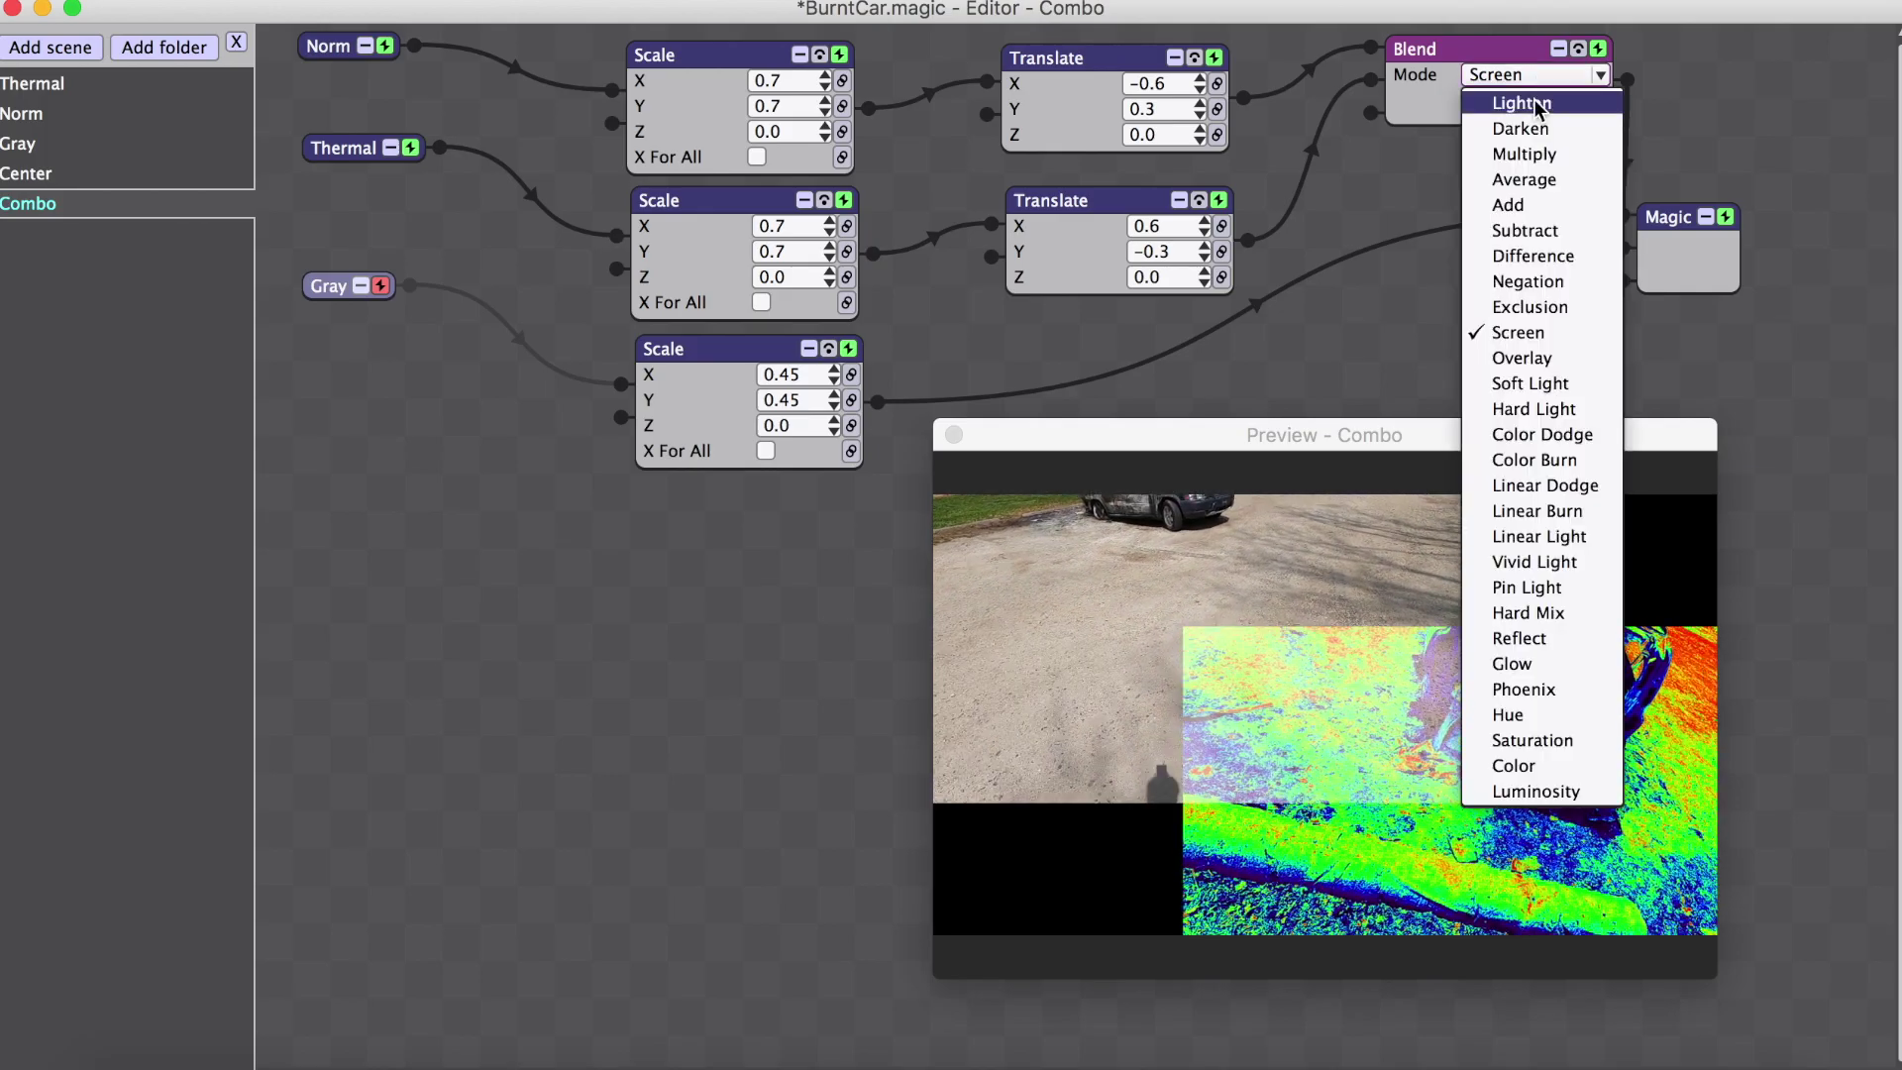
pyautogui.click(1545, 567)
pyautogui.click(1599, 79)
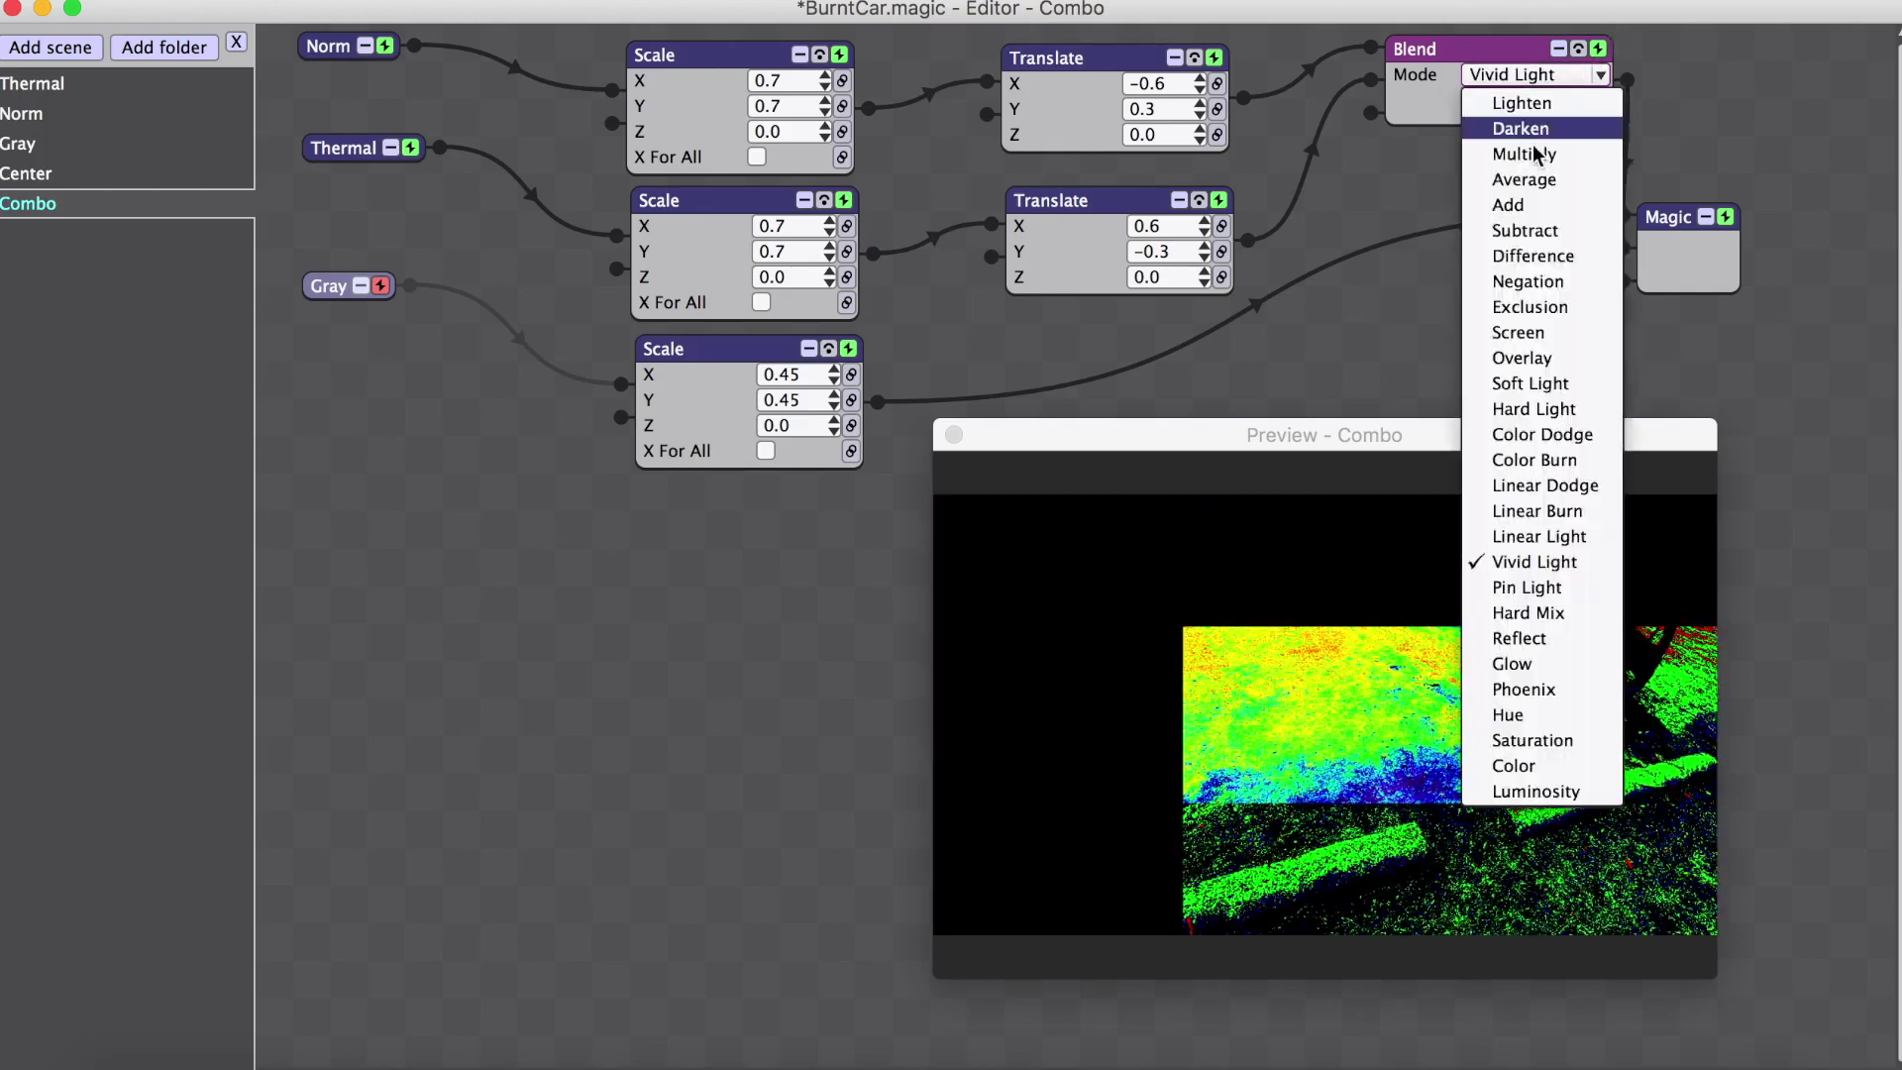
pyautogui.click(1535, 285)
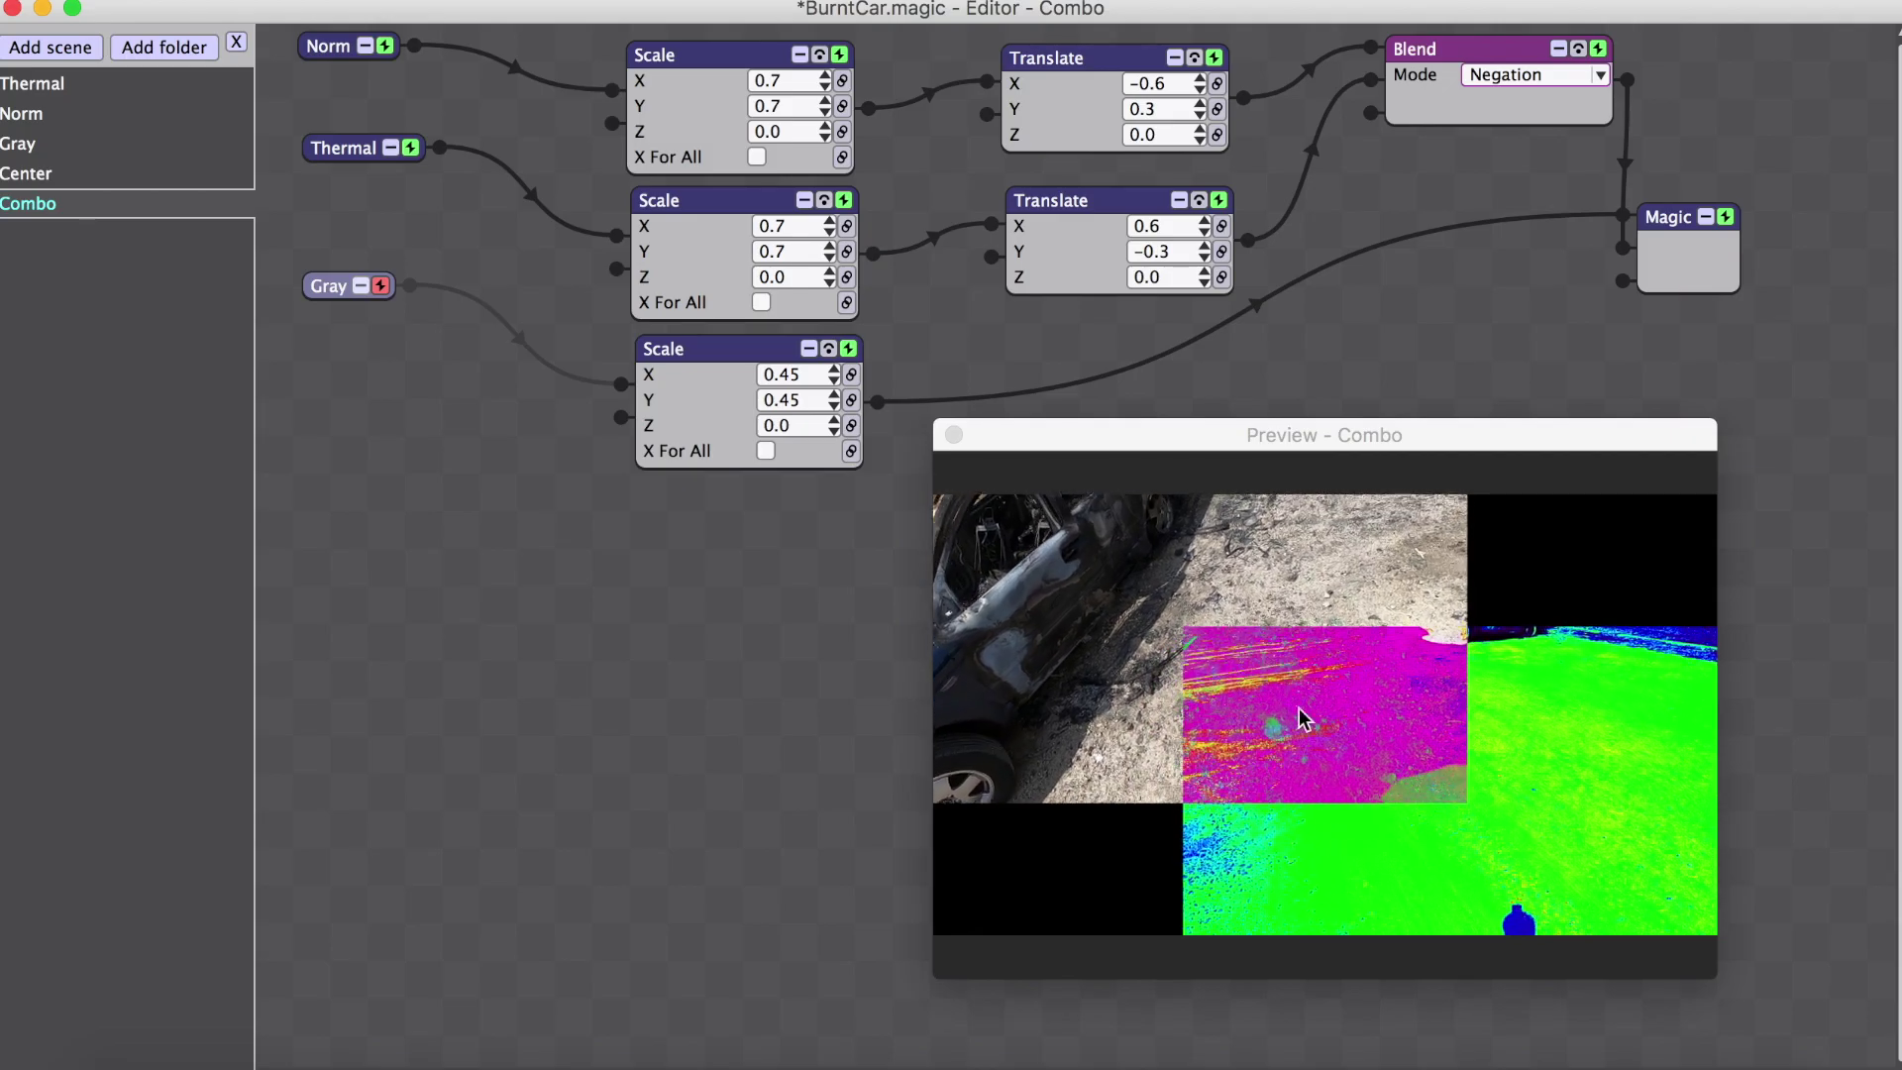
pyautogui.click(1601, 79)
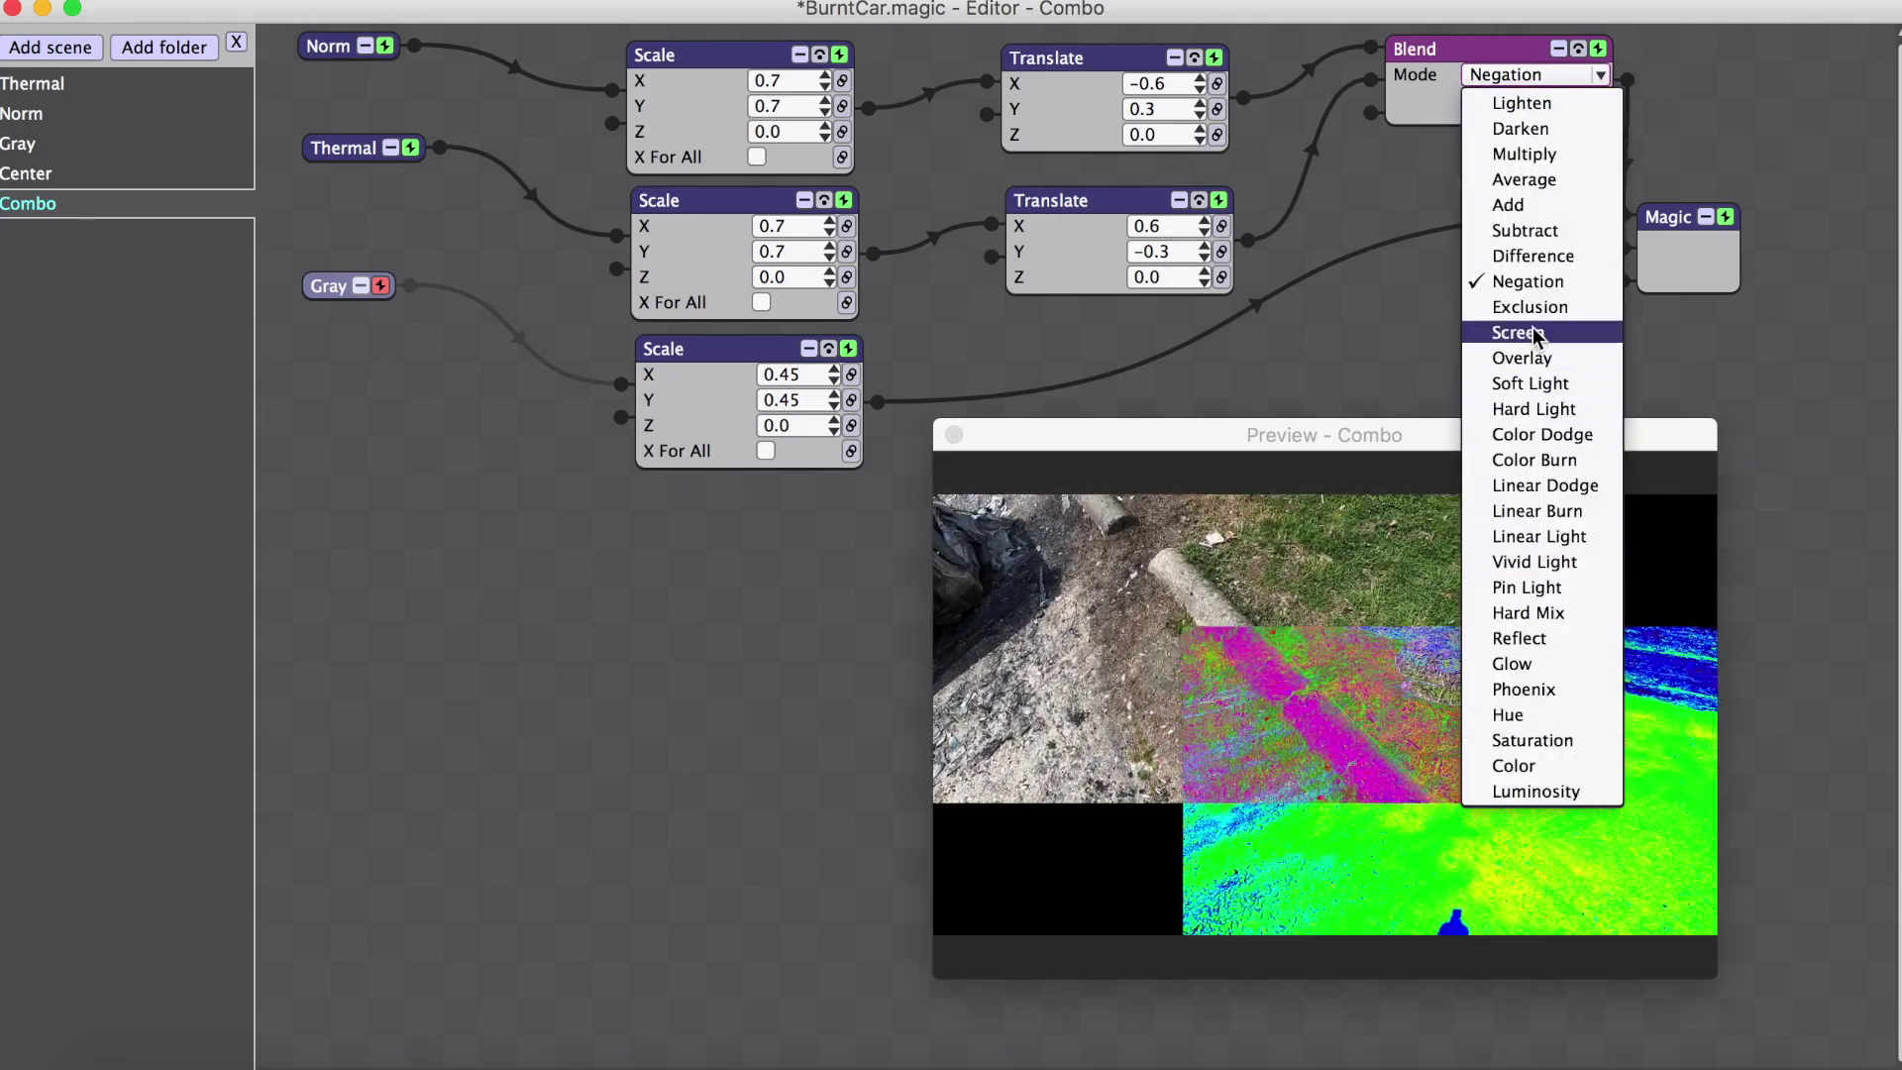
pyautogui.click(1488, 333)
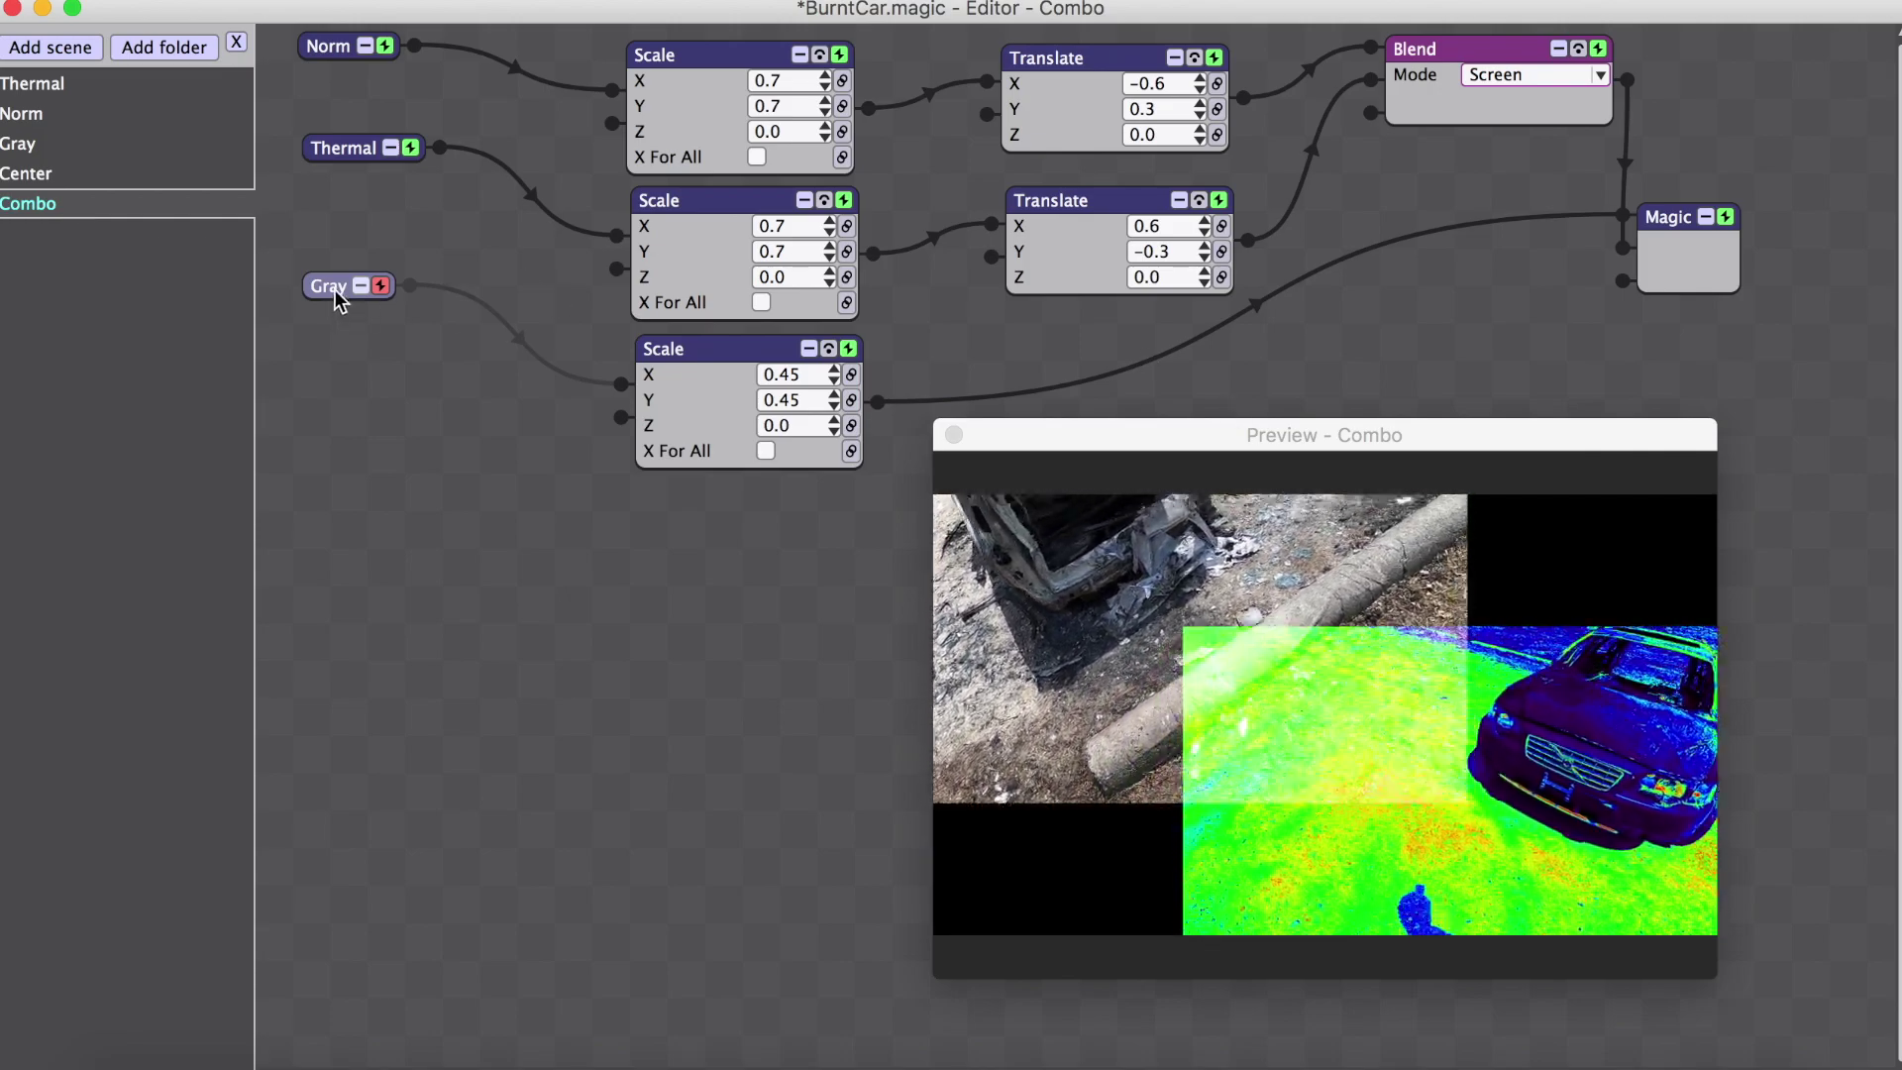
# Enable the Gray scene, wire its 0.45 Scale output into Magic, and rearrange the Magic and Blend modules.
pyautogui.click(381, 287)
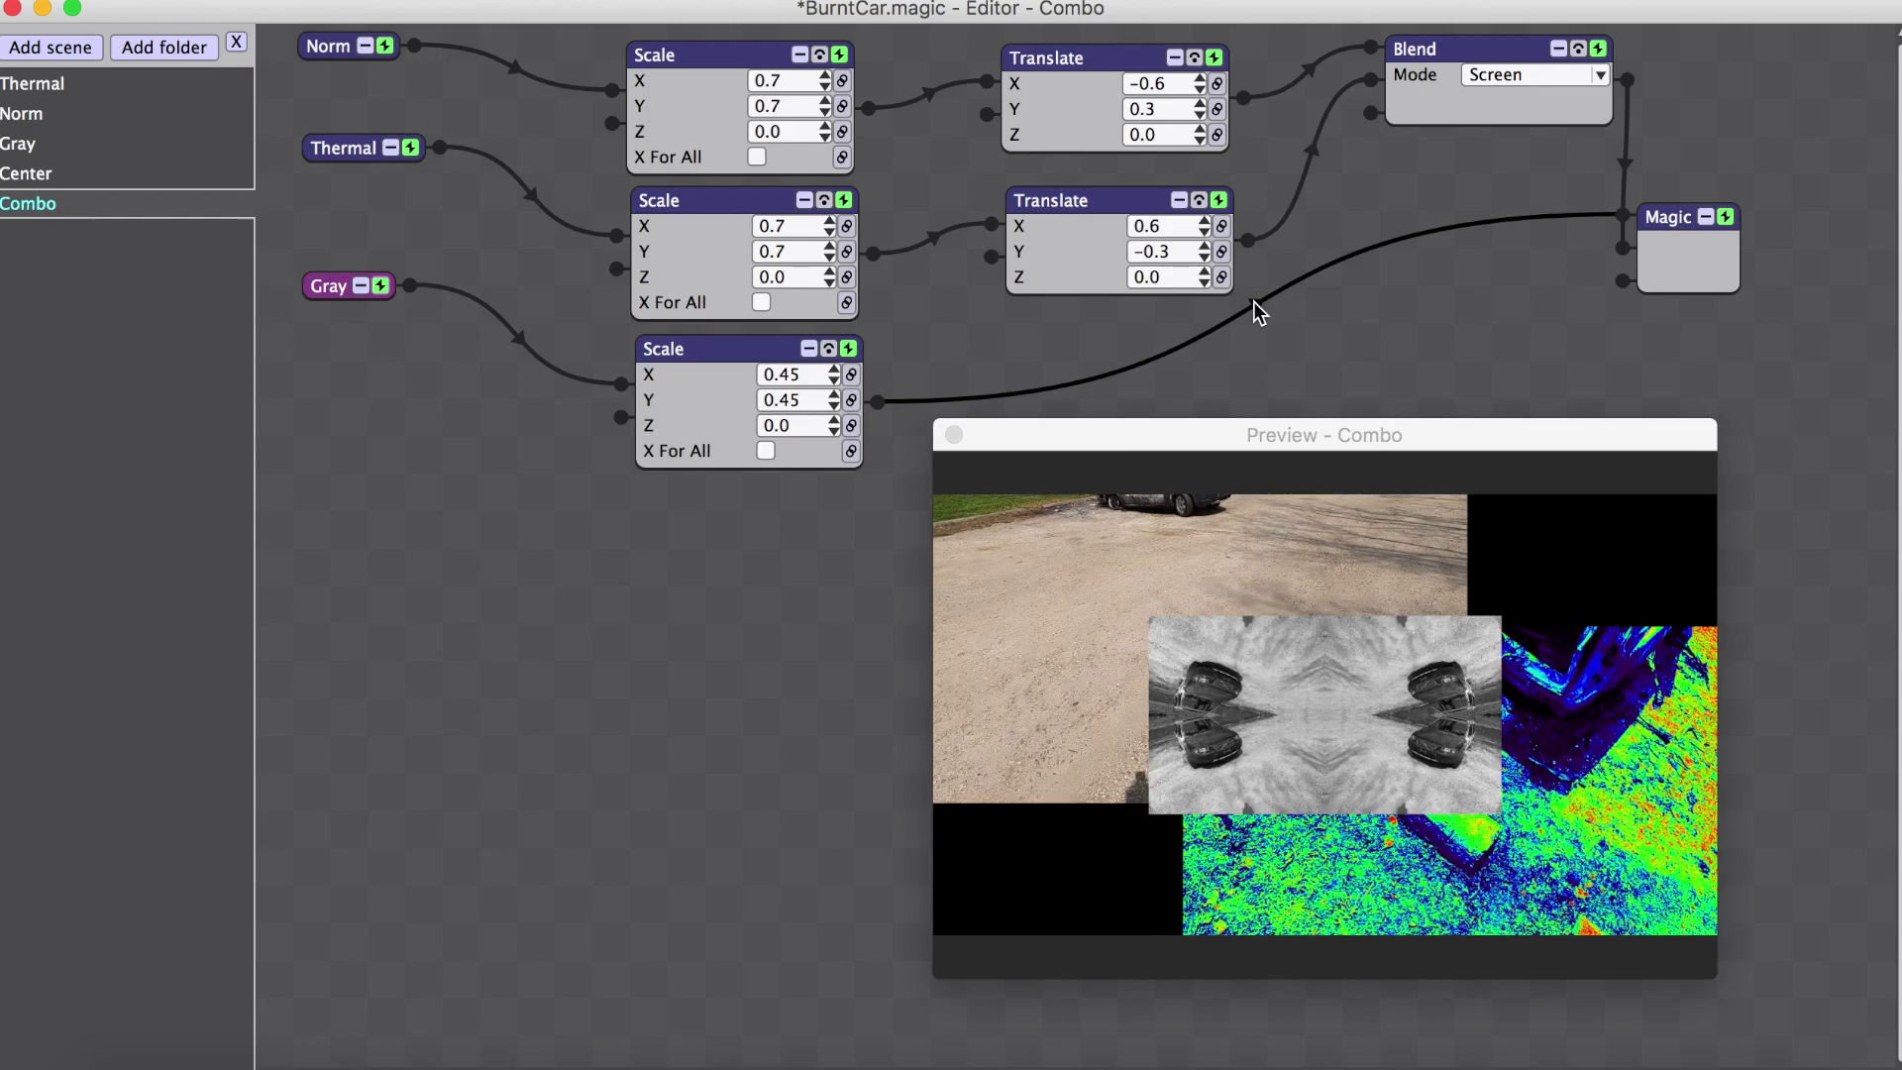
pyautogui.moveTo(1634, 181); pyautogui.dragTo(1721, 115)
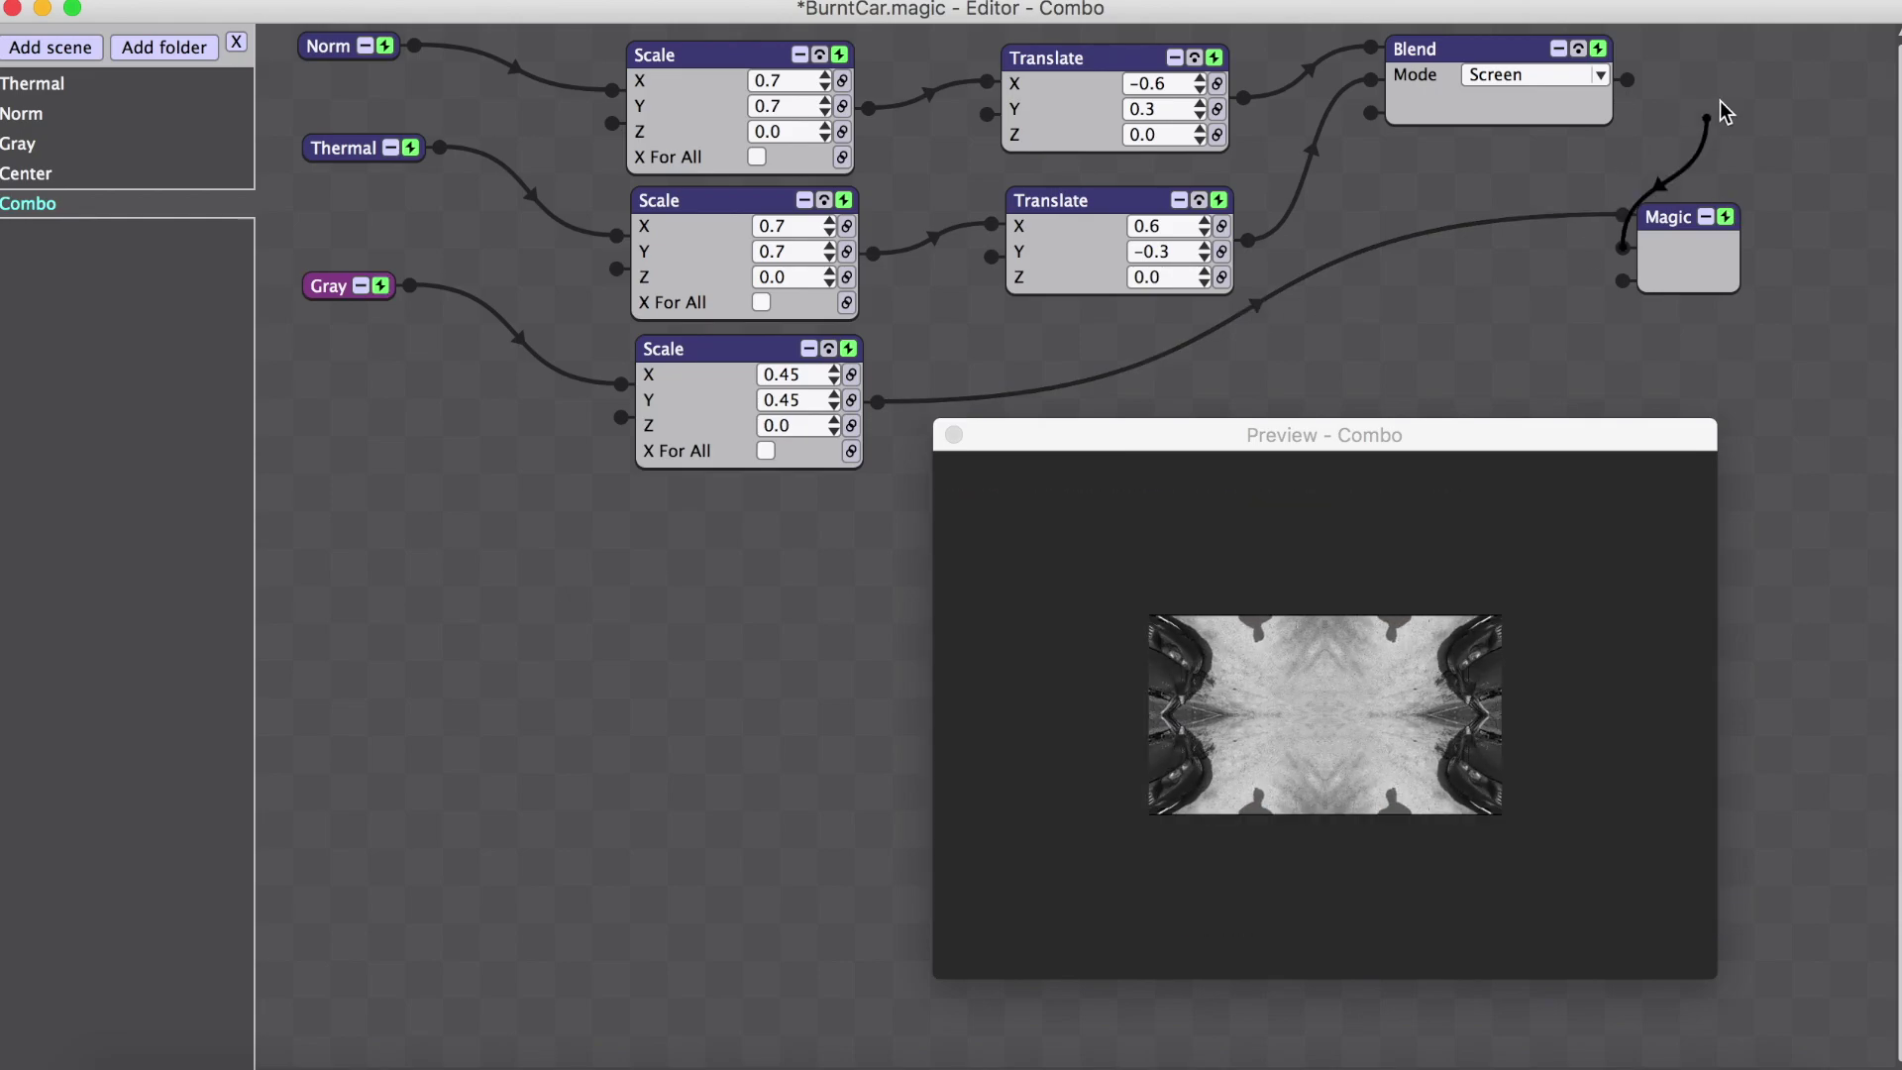
pyautogui.moveTo(1261, 310); pyautogui.dragTo(999, 368)
pyautogui.moveTo(1217, 346); pyautogui.dragTo(1387, 317)
pyautogui.moveTo(1105, 353); pyautogui.dragTo(1634, 255)
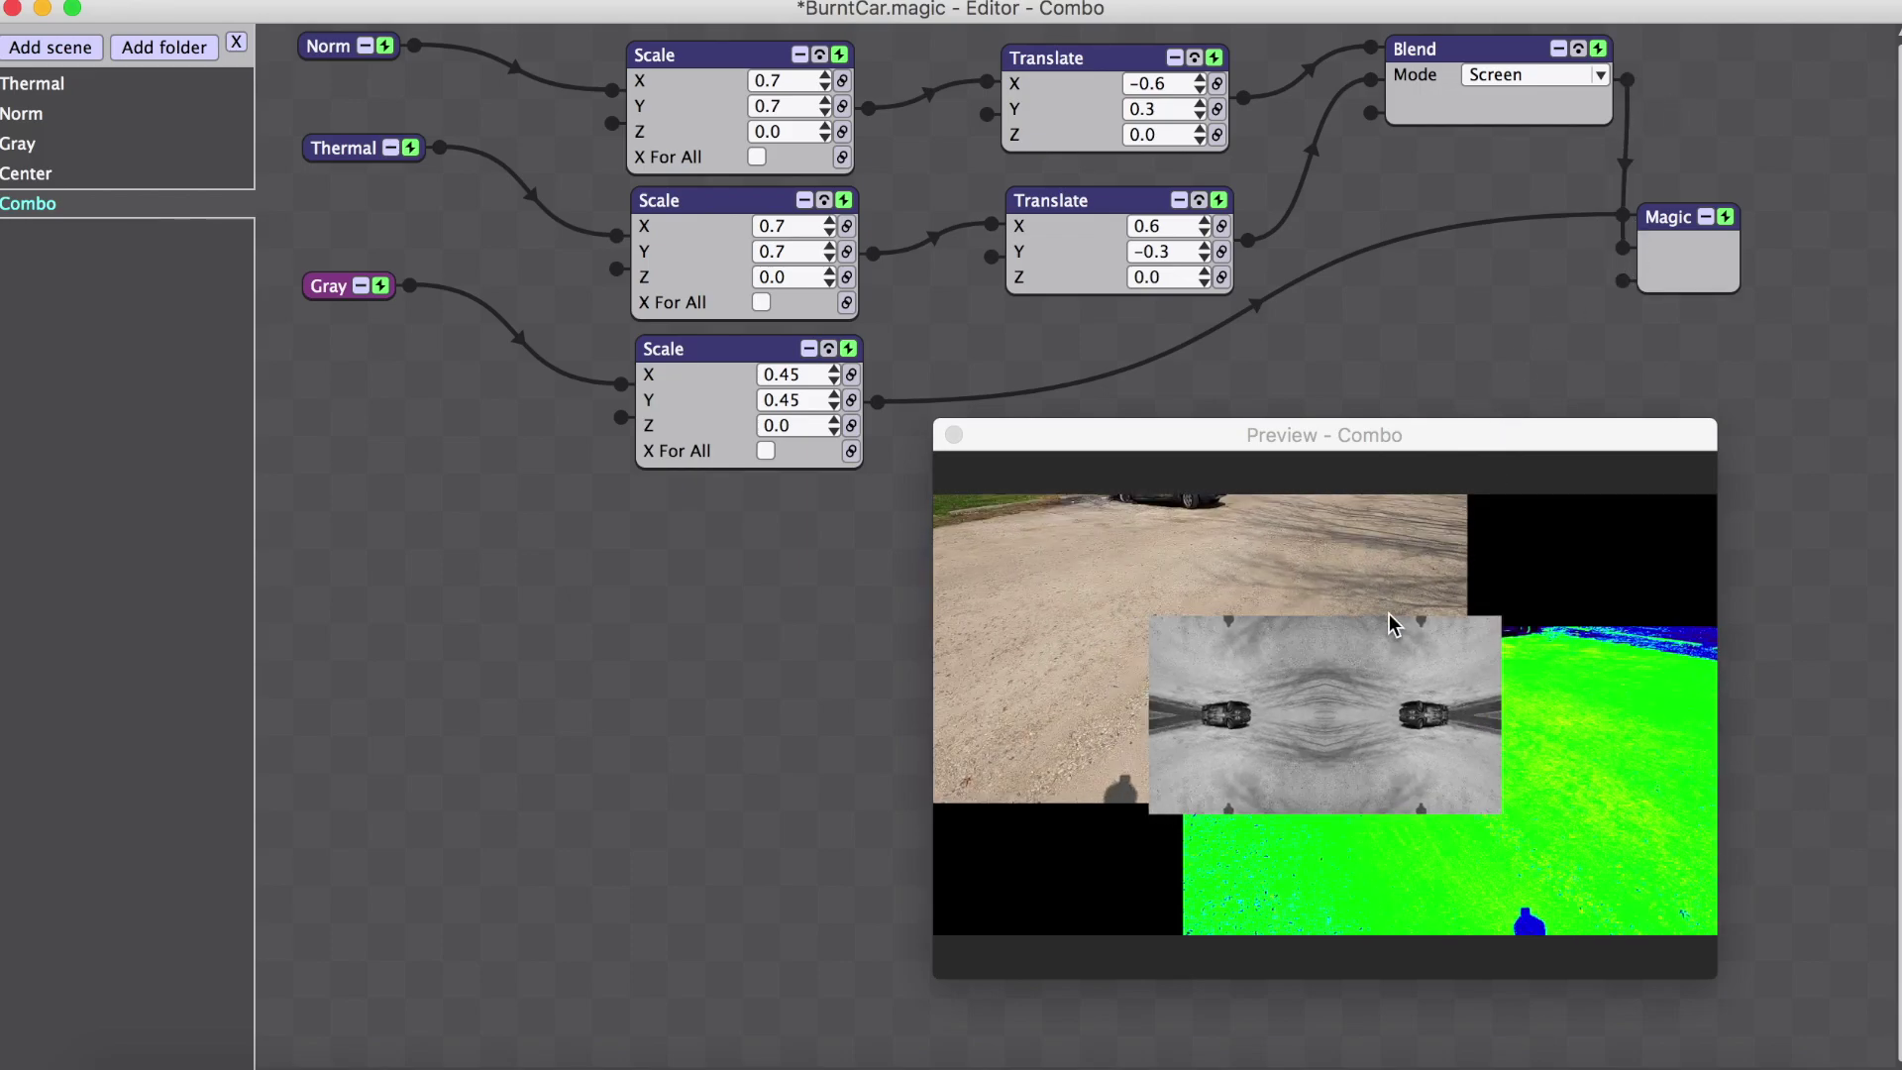
pyautogui.moveTo(1670, 214); pyautogui.dragTo(1698, 169)
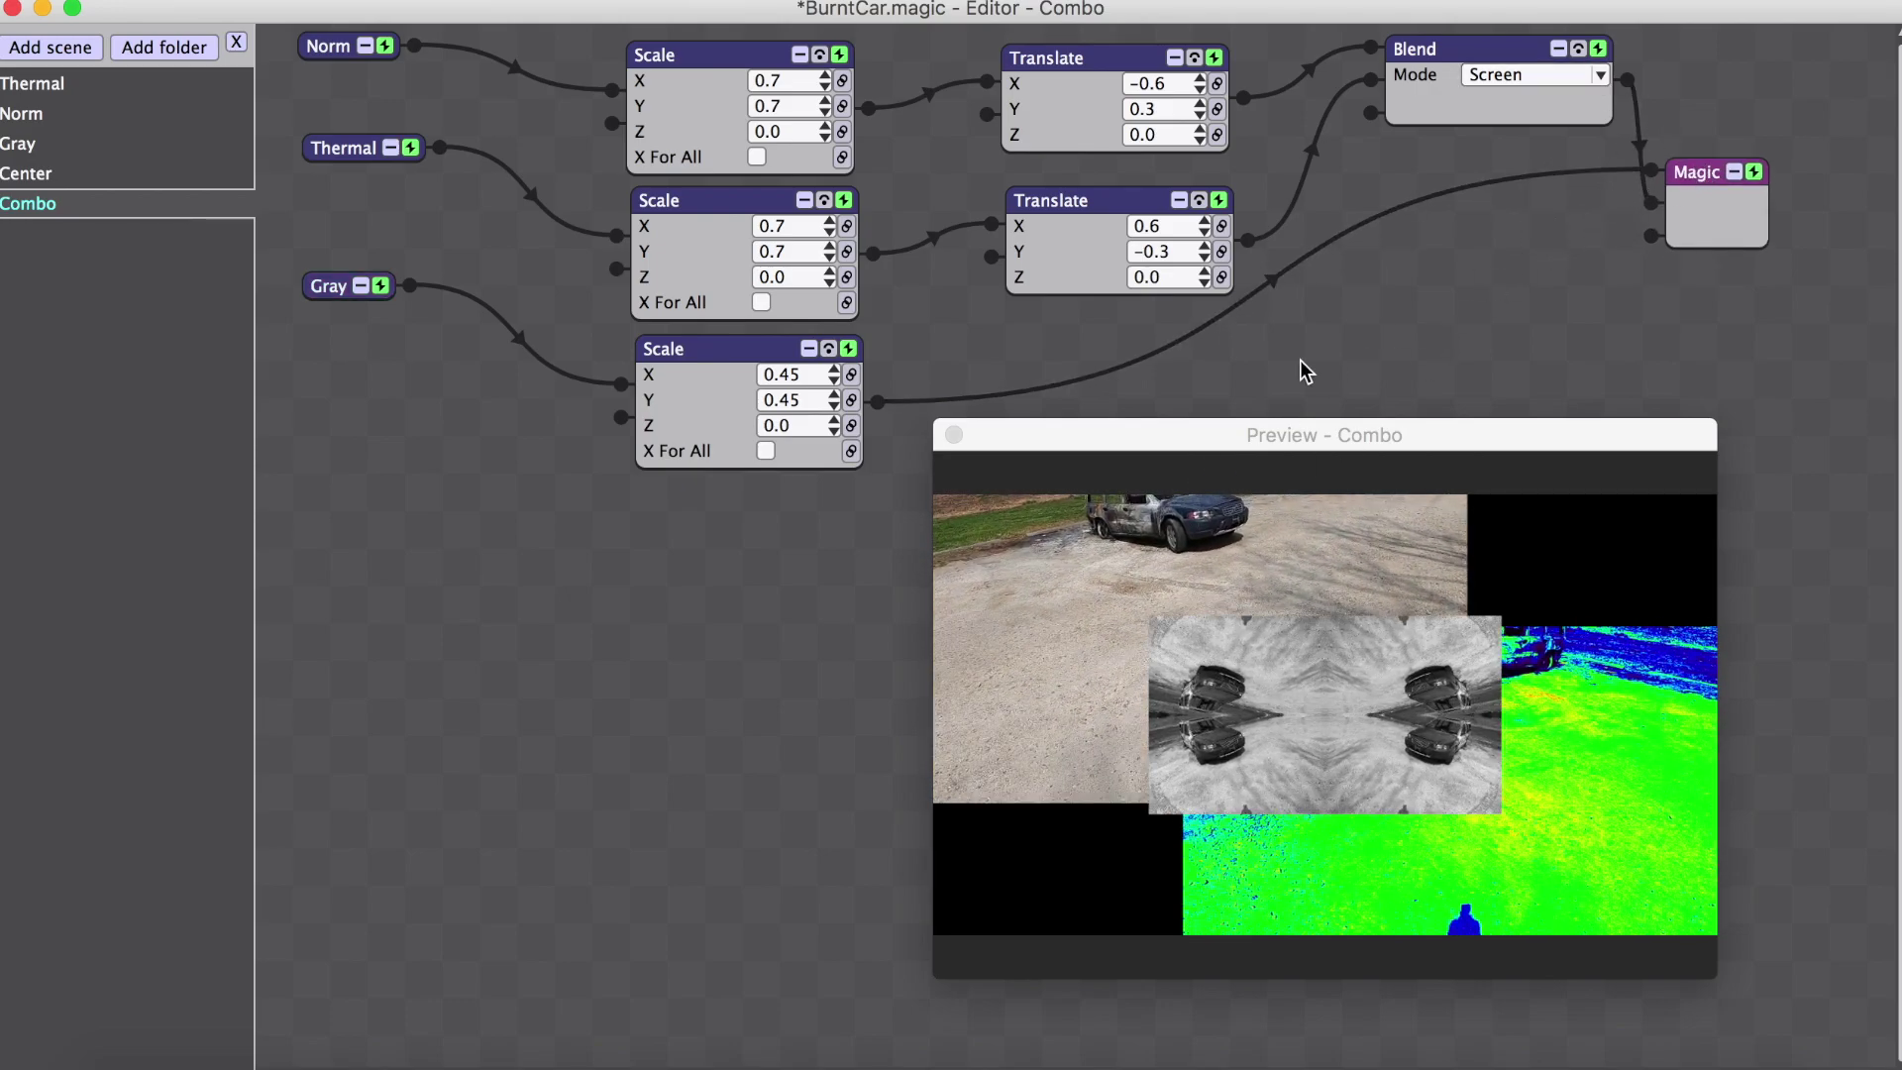
pyautogui.moveTo(1486, 49); pyautogui.dragTo(1401, 50)
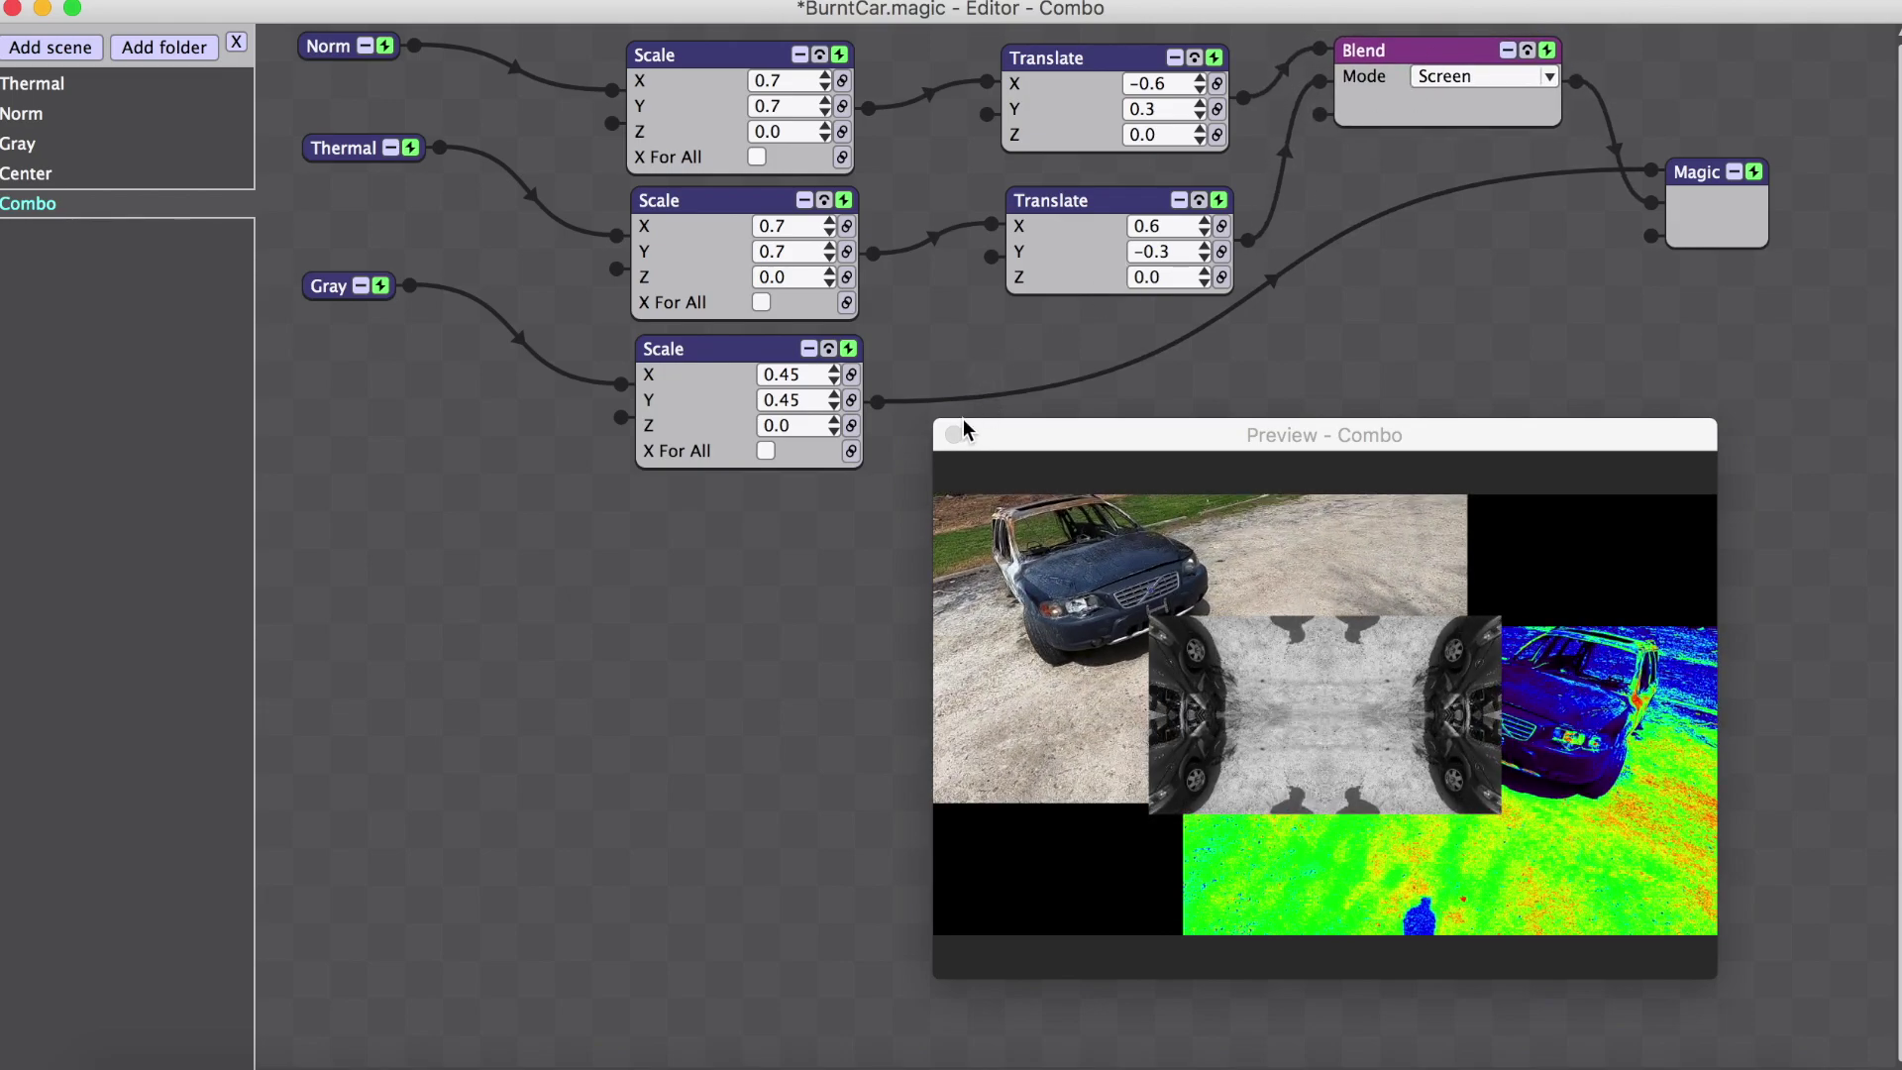
# Place the Gray Scale module beside Magic, then move the Combo preview window up-left and enlarge it.
pyautogui.moveTo(753, 374)
pyautogui.mouseDown()
pyautogui.moveTo(1100, 367)
pyautogui.moveTo(1496, 233)
pyautogui.moveTo(728, 393)
pyautogui.mouseUp()
pyautogui.moveTo(1363, 436); pyautogui.dragTo(958, 98)
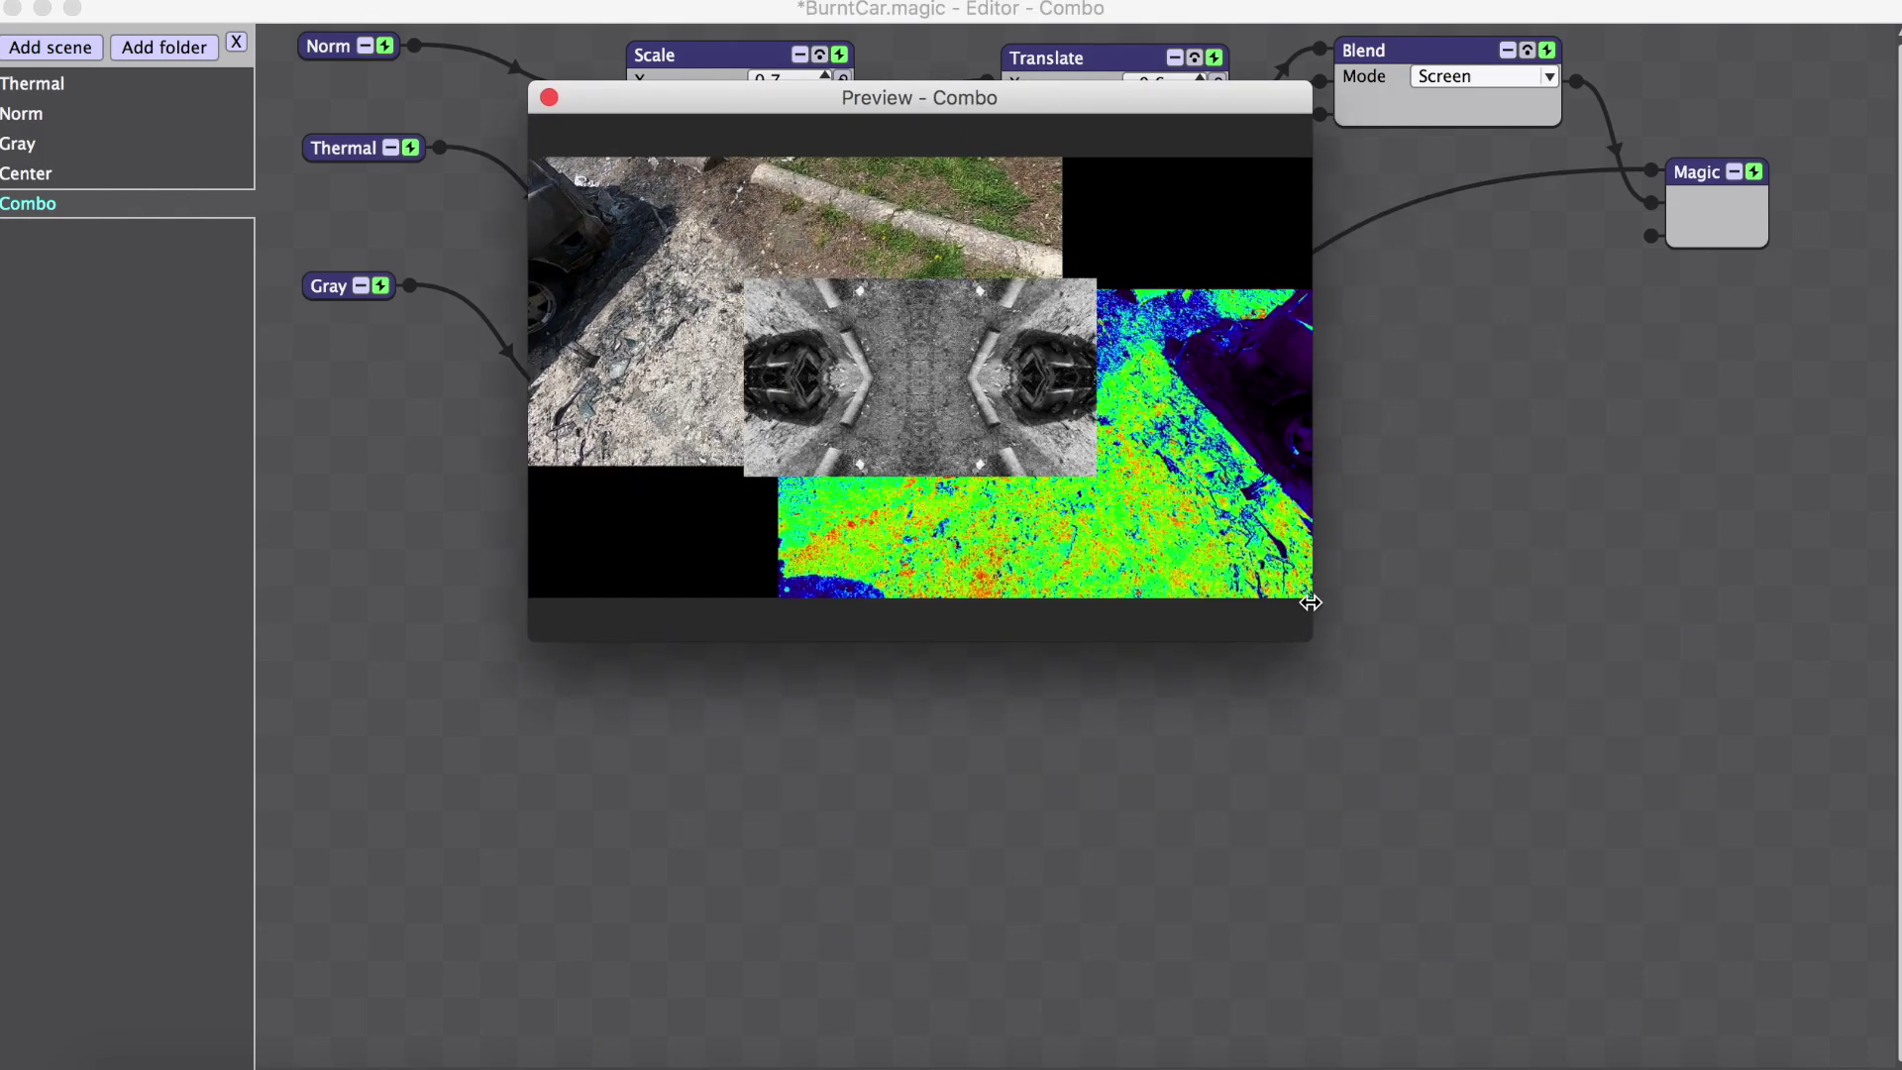
pyautogui.moveTo(1309, 598); pyautogui.dragTo(1486, 943)
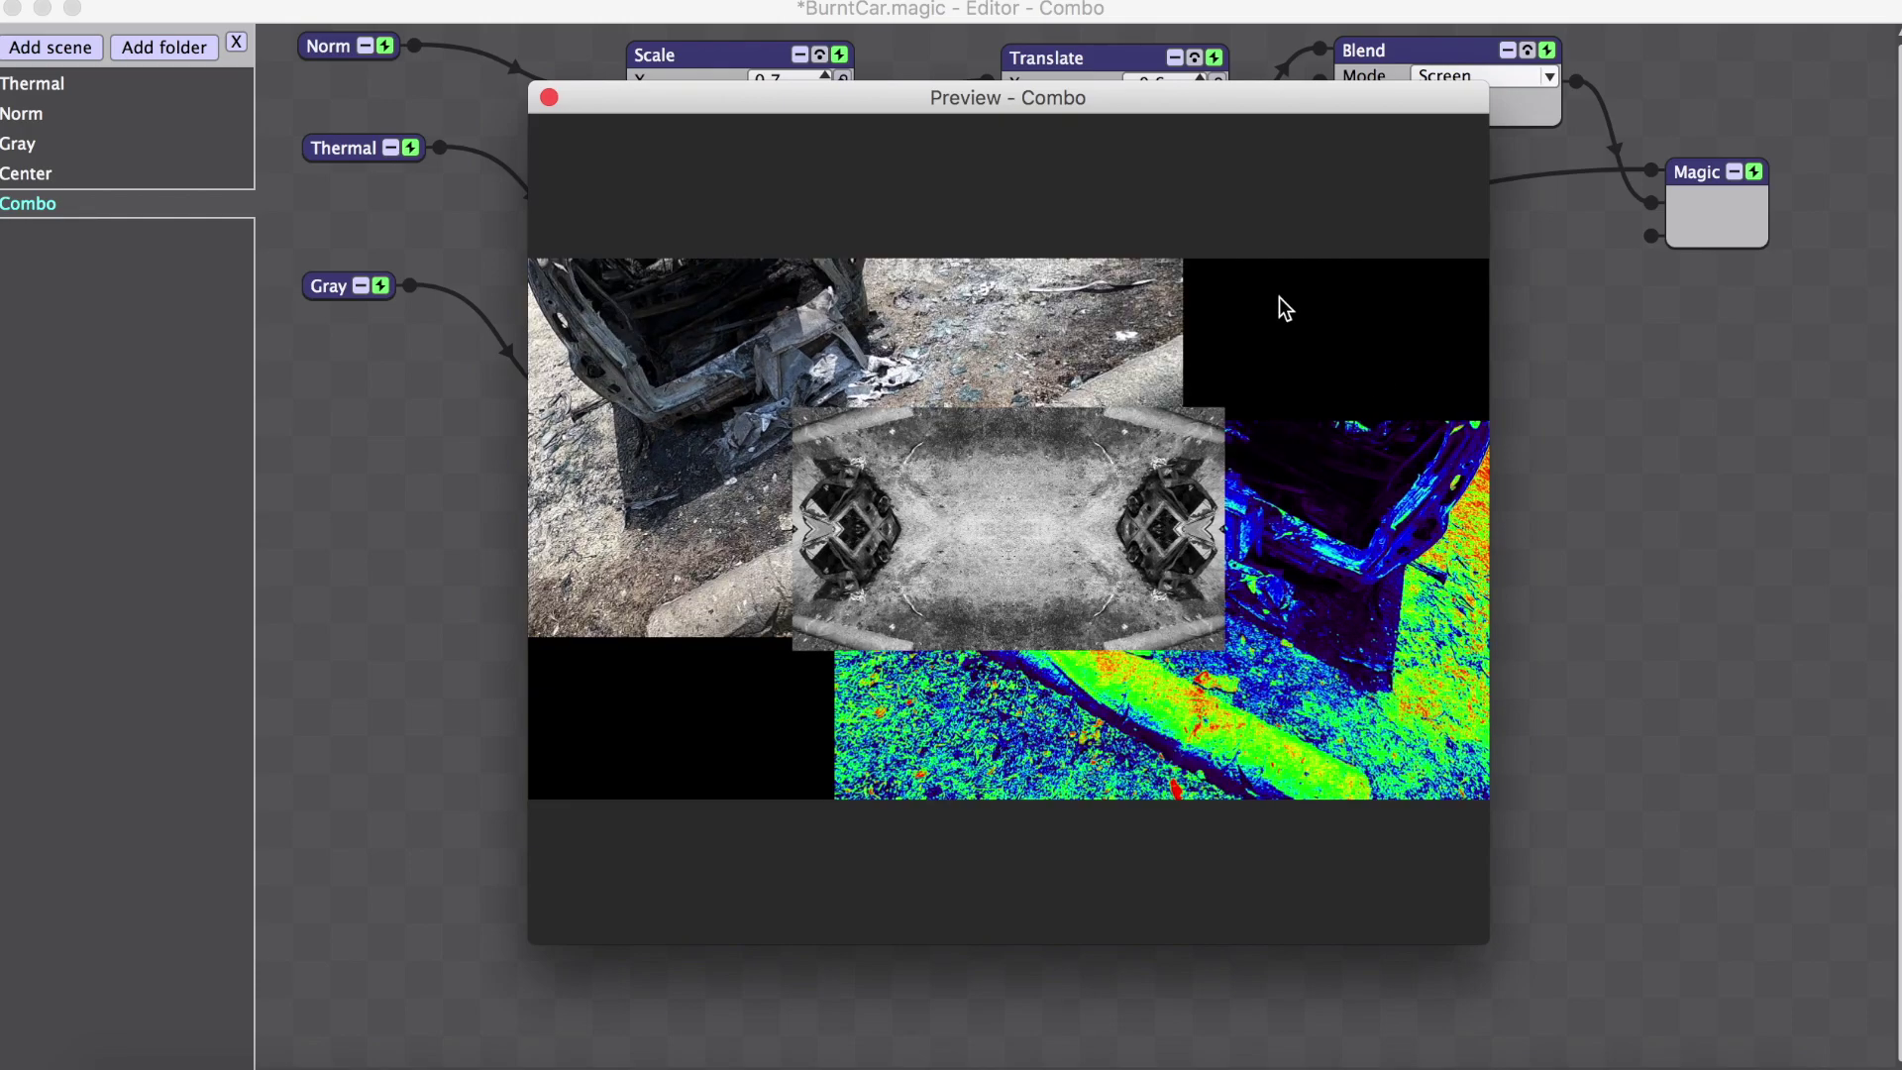